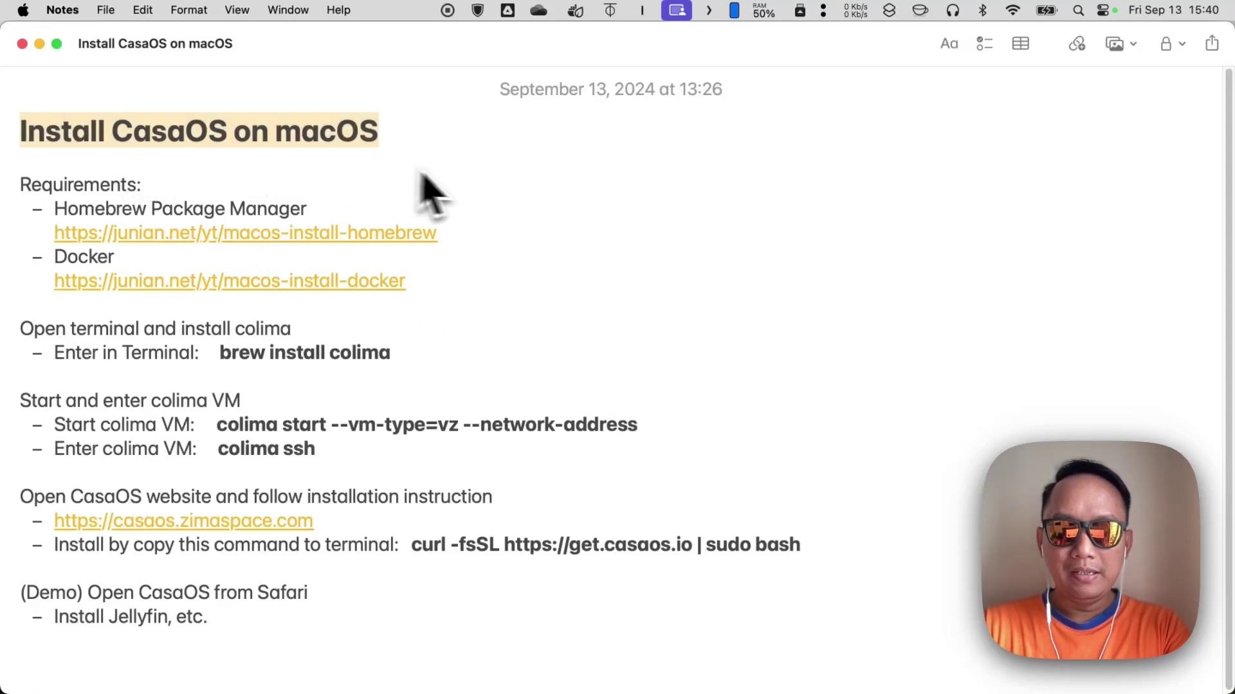
Step: Review the CasaOS website and the Homebrew and Docker requirements in the install checklist note
key("super+Tab")
left_click(688, 441)
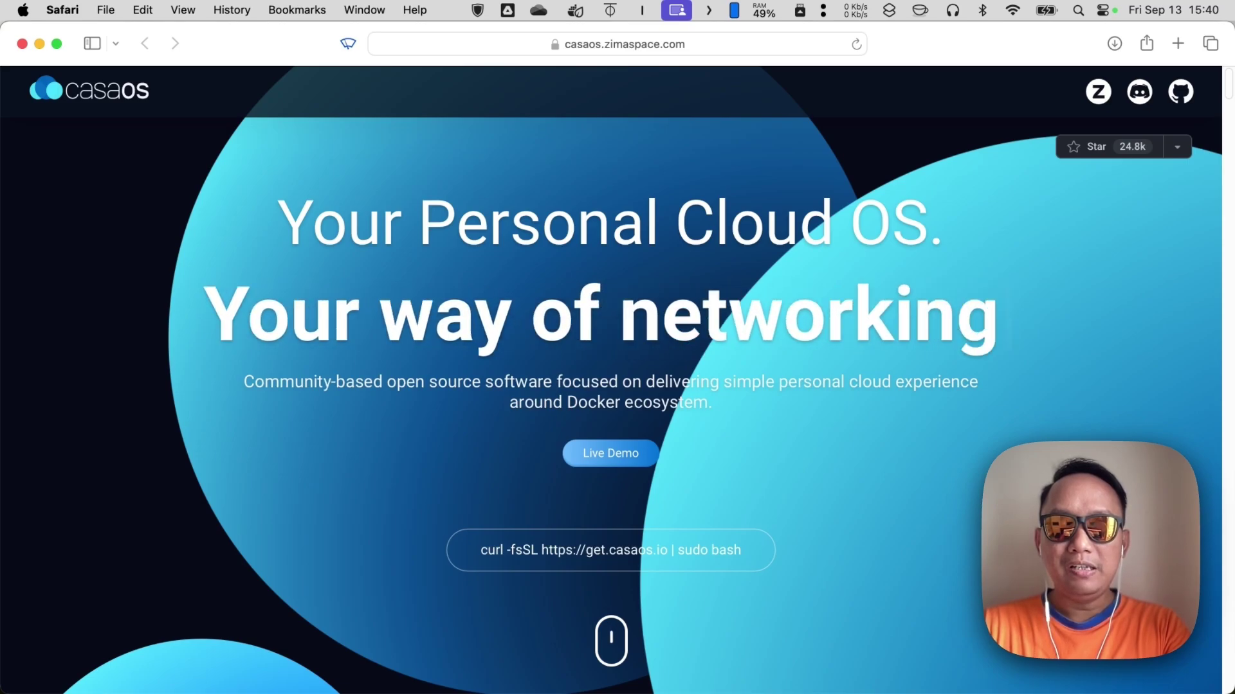
key("super+Tab")
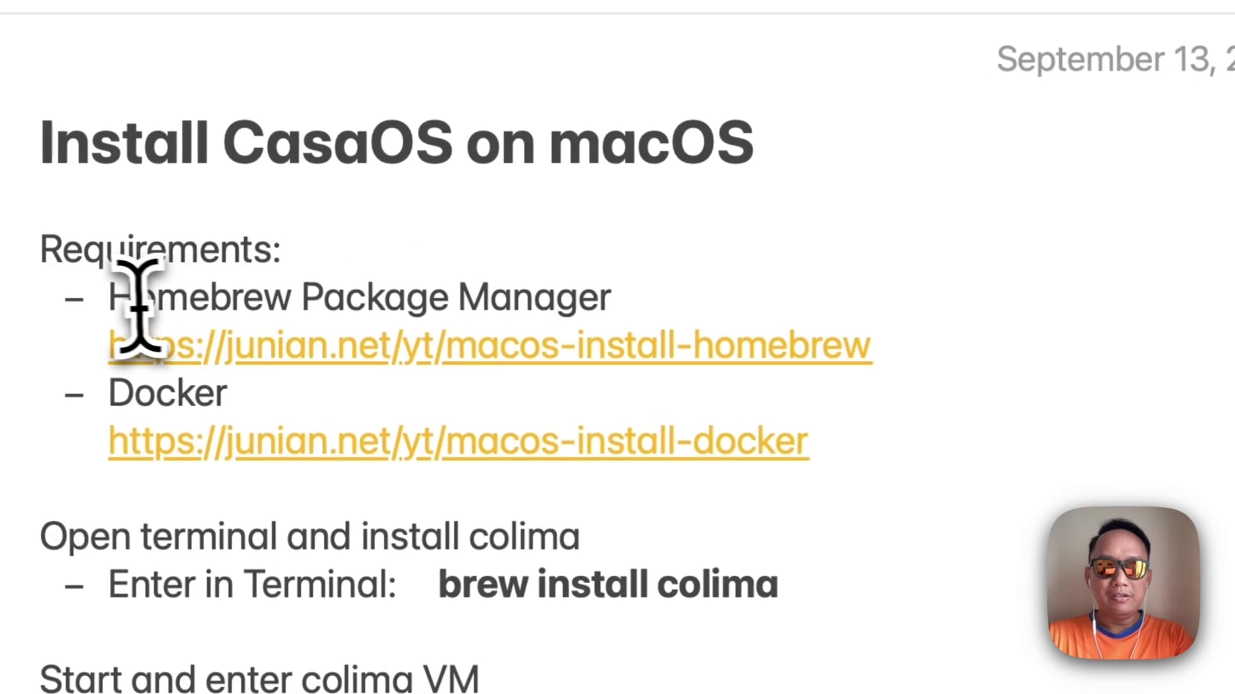
left_click_drag(131, 297, 607, 295)
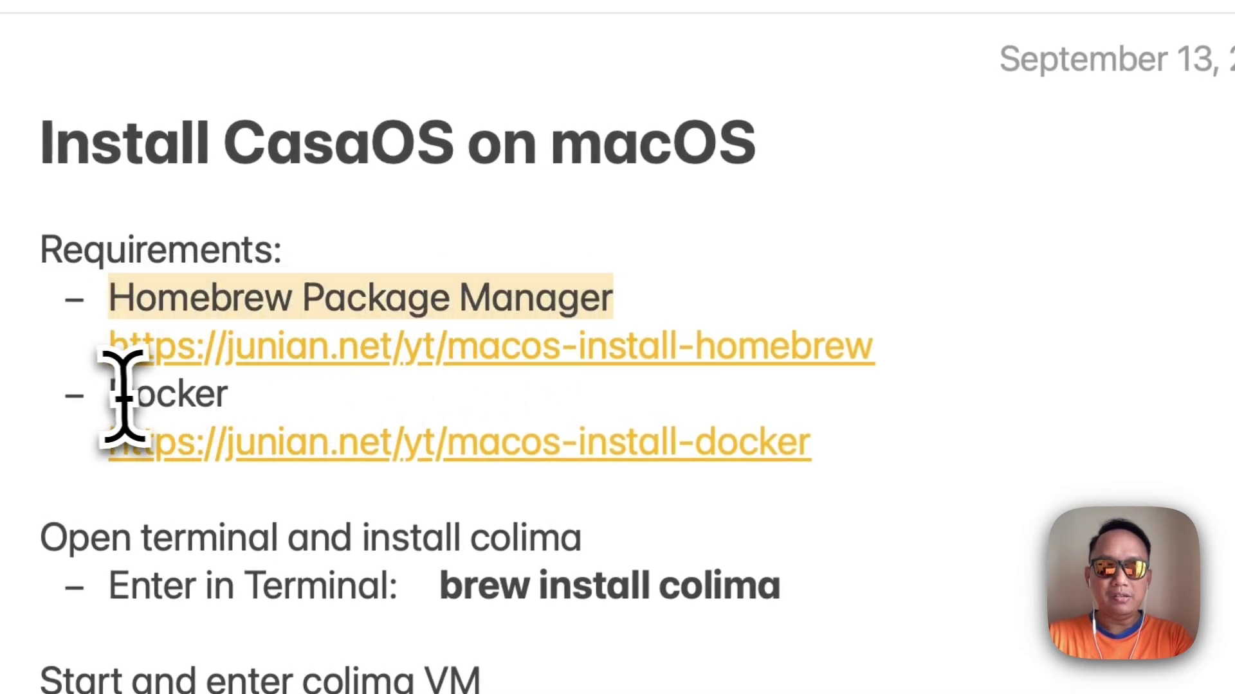
left_click_drag(122, 394, 248, 398)
left_click(392, 401)
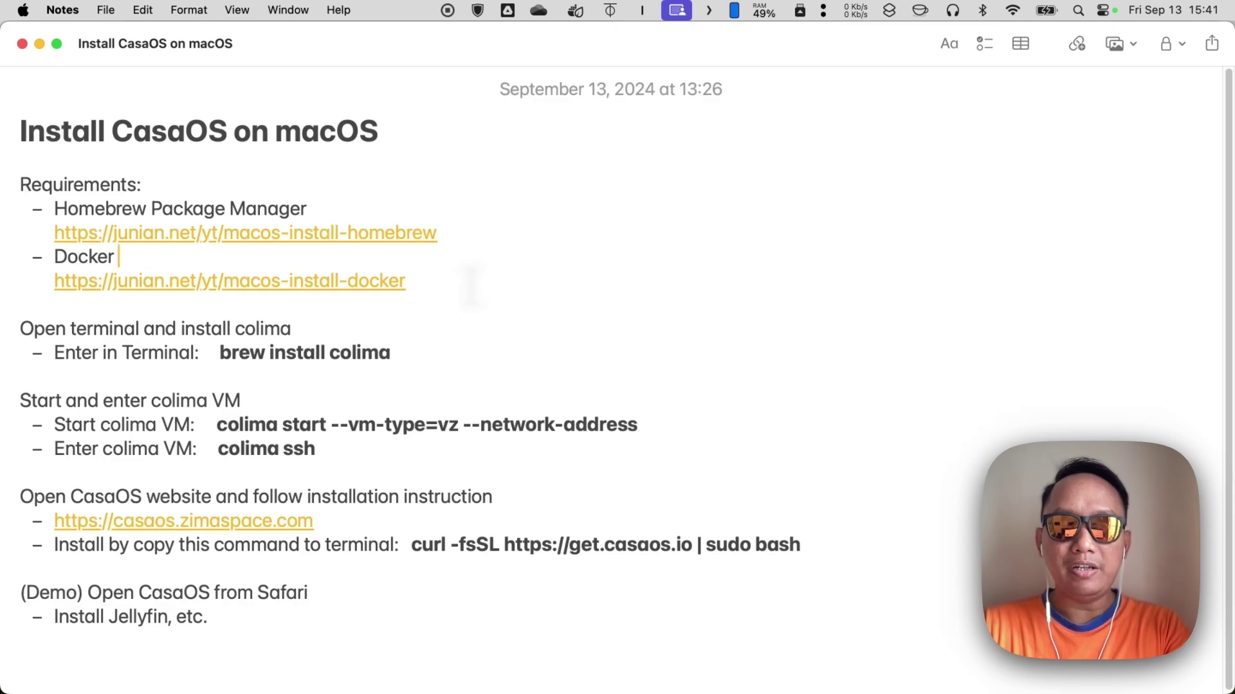
Step: Launch Terminal and enter the brew install colima command
key("super+space")
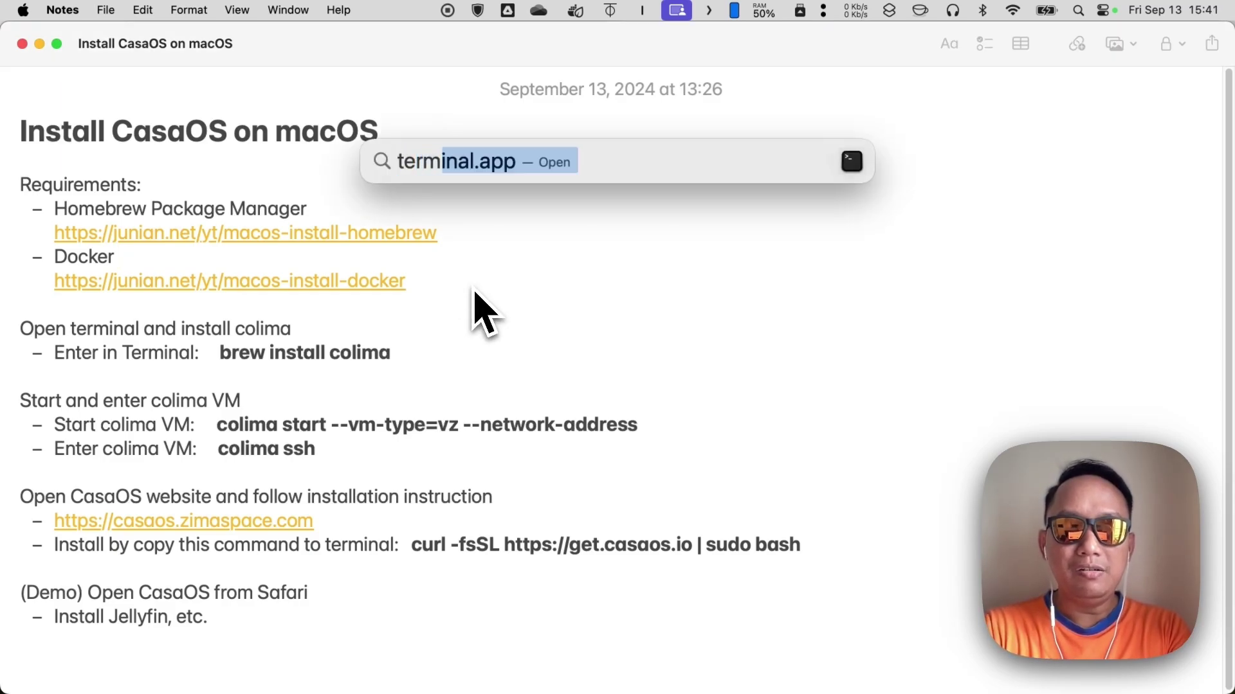
key("Return")
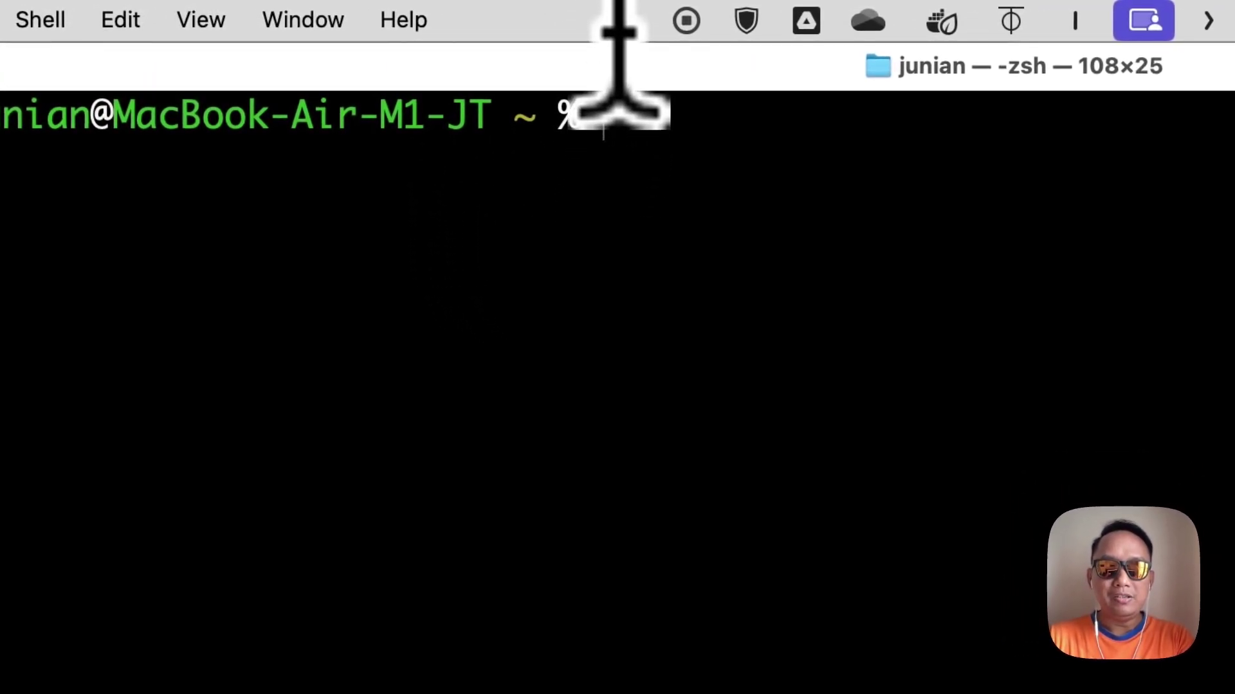
type("brew")
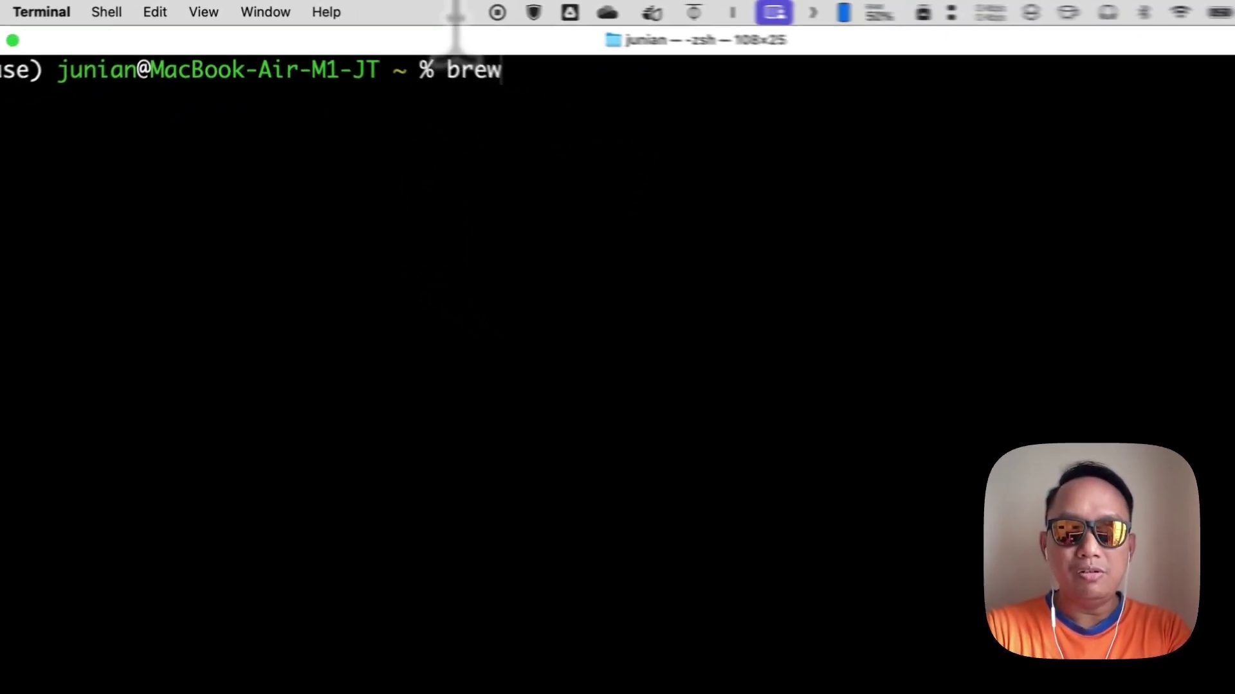
type(" insta")
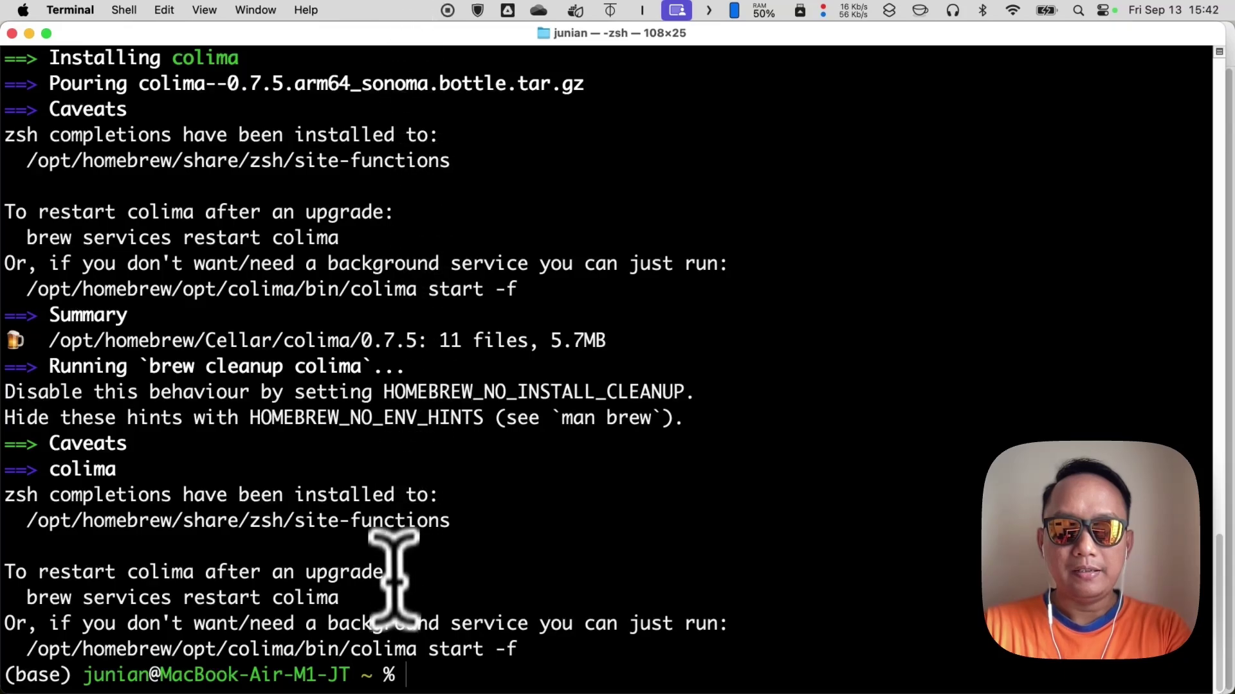
Step: Copy the colima start command with the vz type and network address from the install note
key("super+Tab")
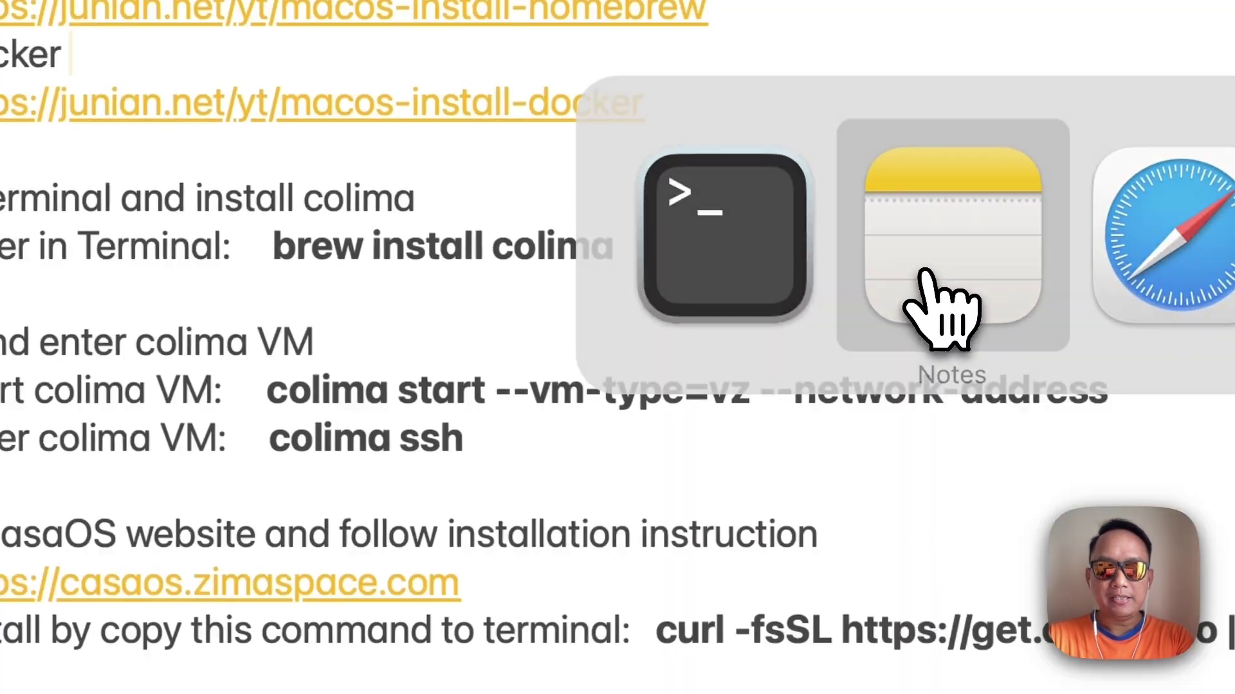
left_click(933, 296)
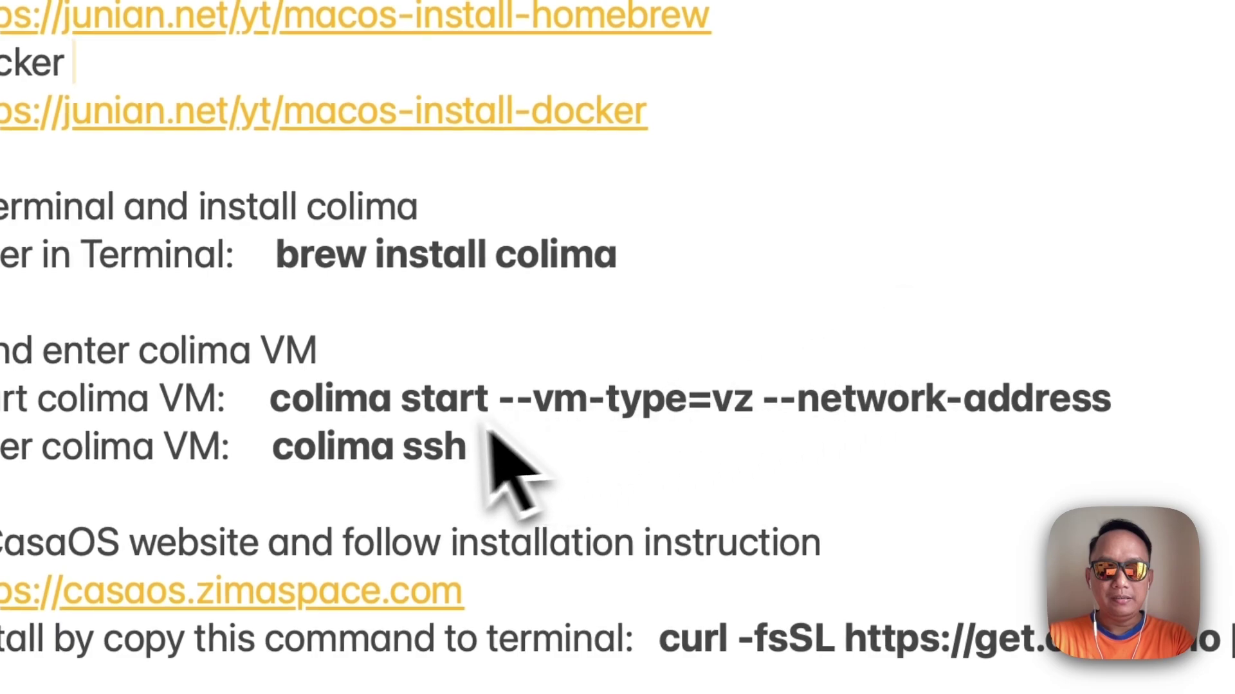
left_click(336, 421)
left_click_drag(270, 401, 1107, 402)
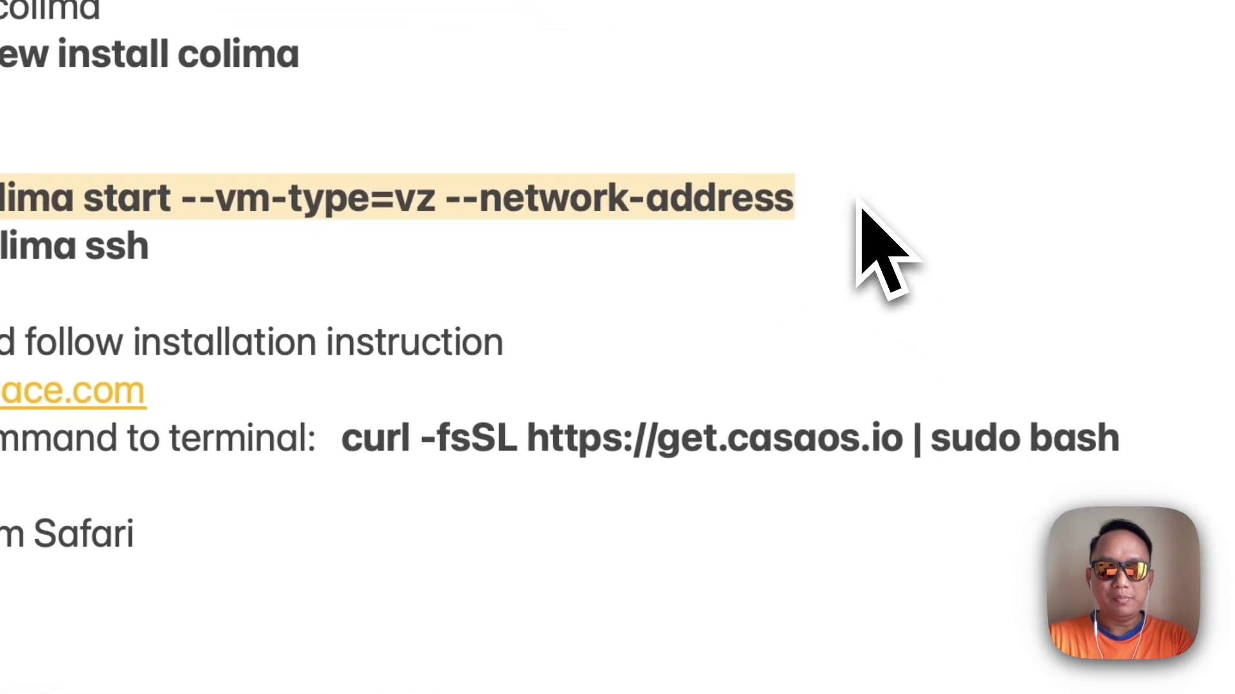
Step: Clear the Terminal screen and run the pasted colima start command
key("super+Tab")
left_click(565, 155)
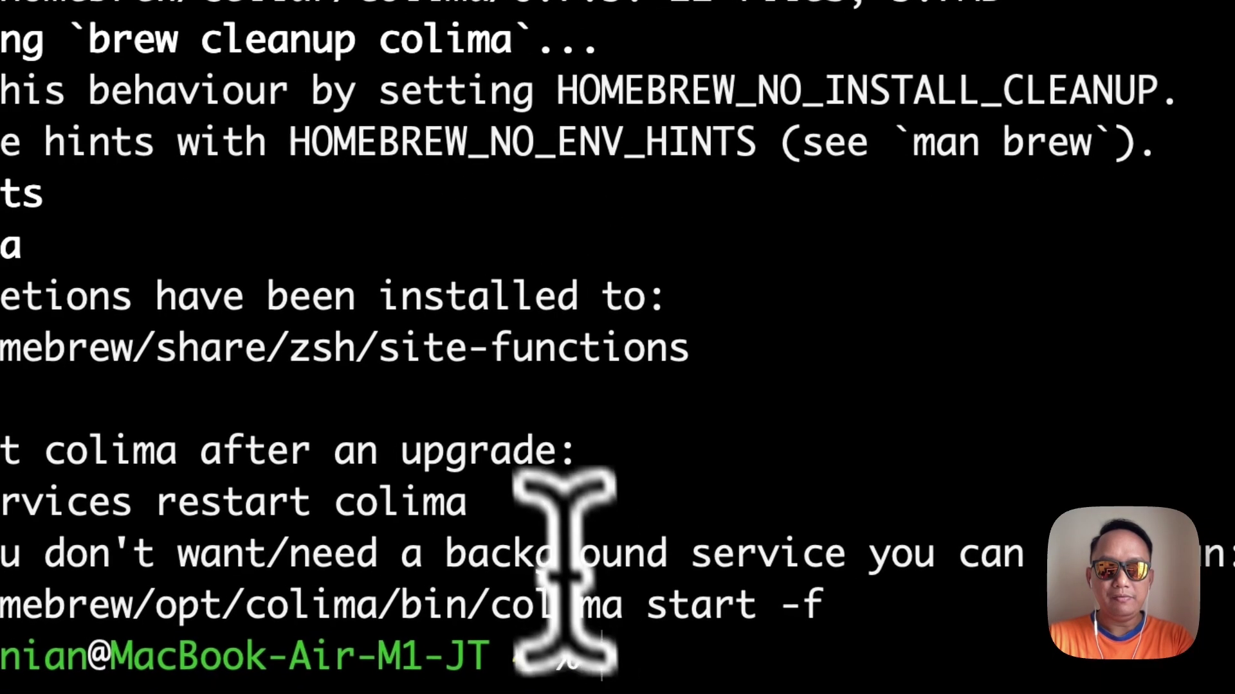
type("clear")
key("Return")
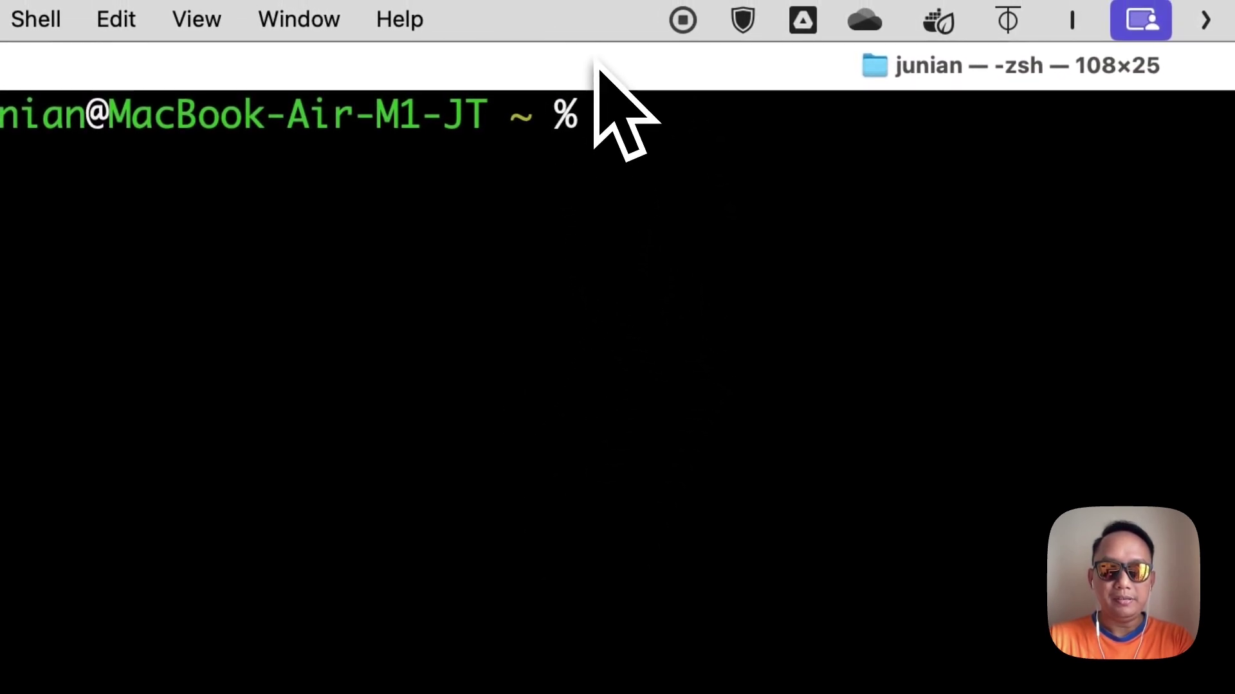
key("super+v")
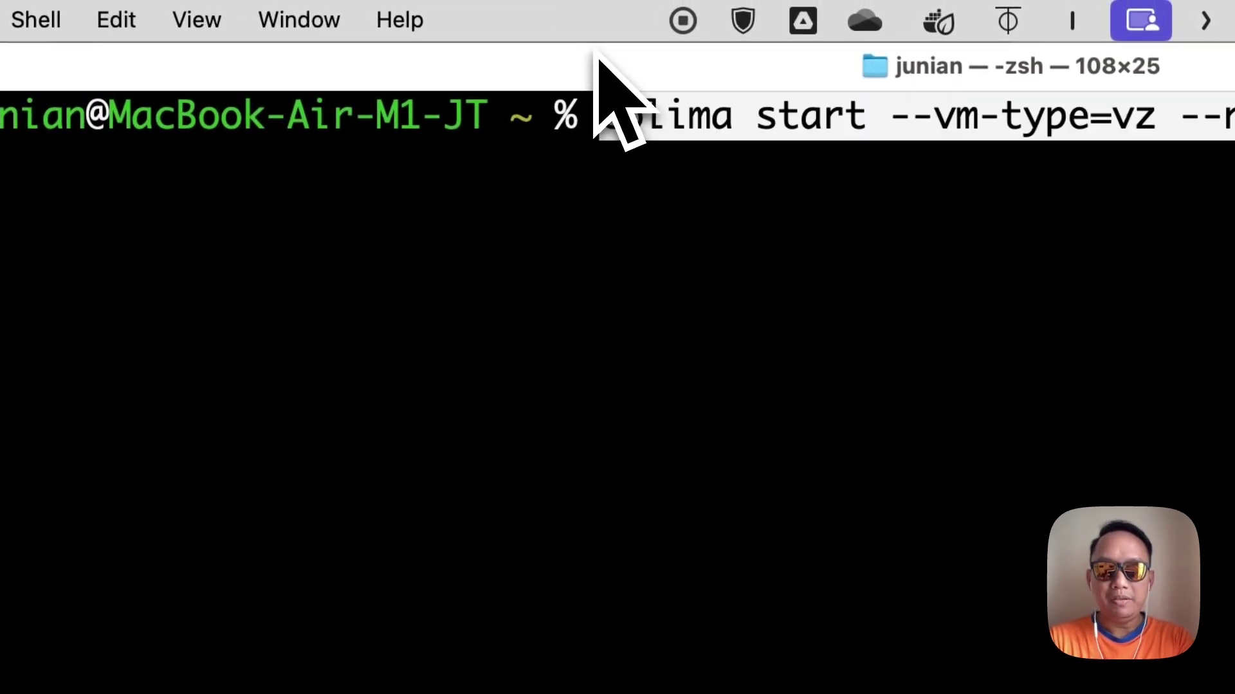
key("Return")
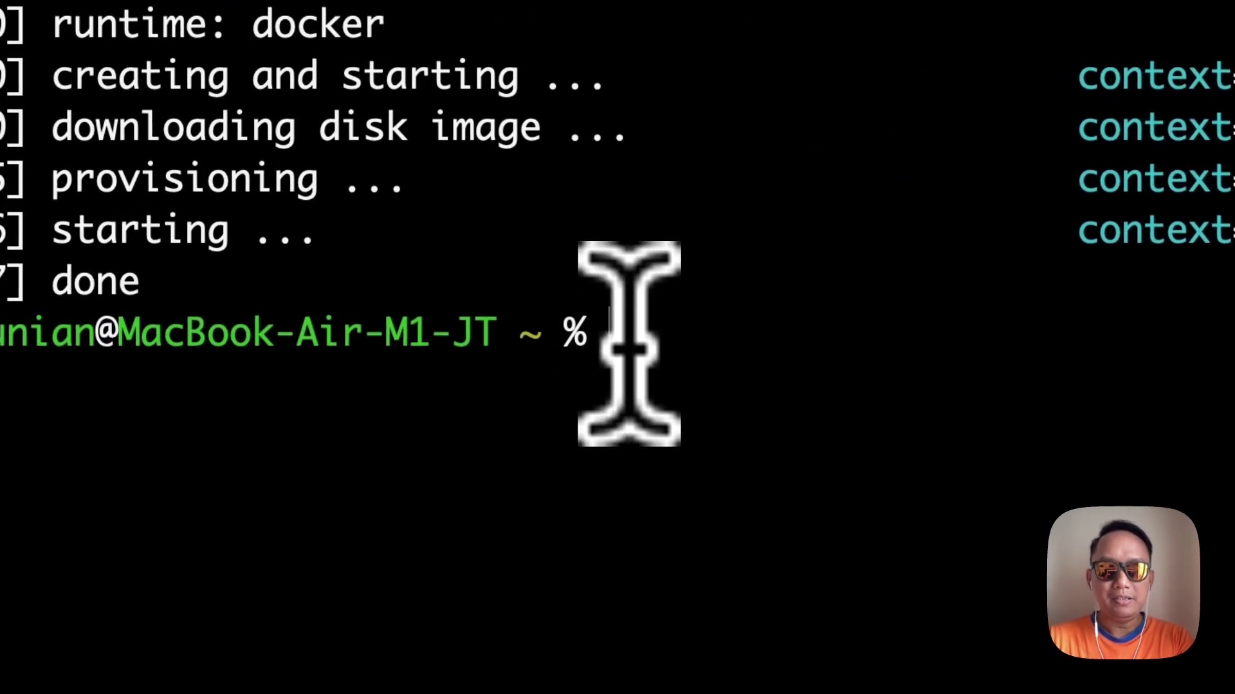
Step: Log into the colima VM's shell with colima ssh
type("colima ssh")
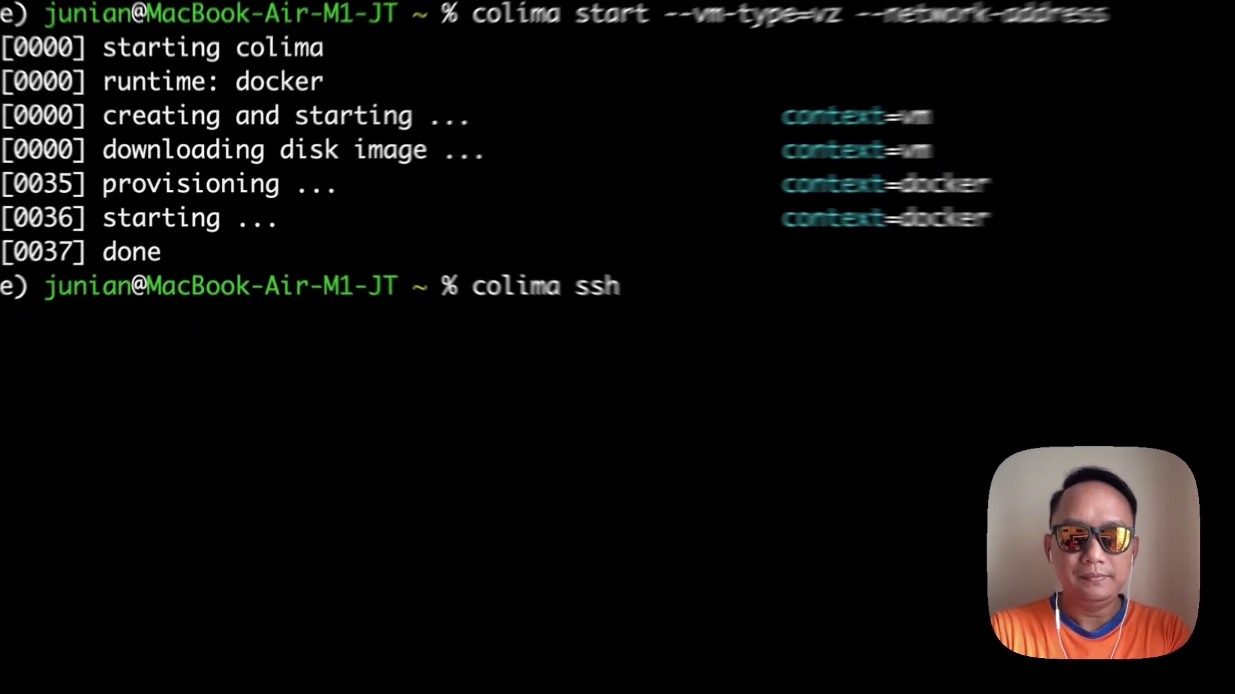
key("Return")
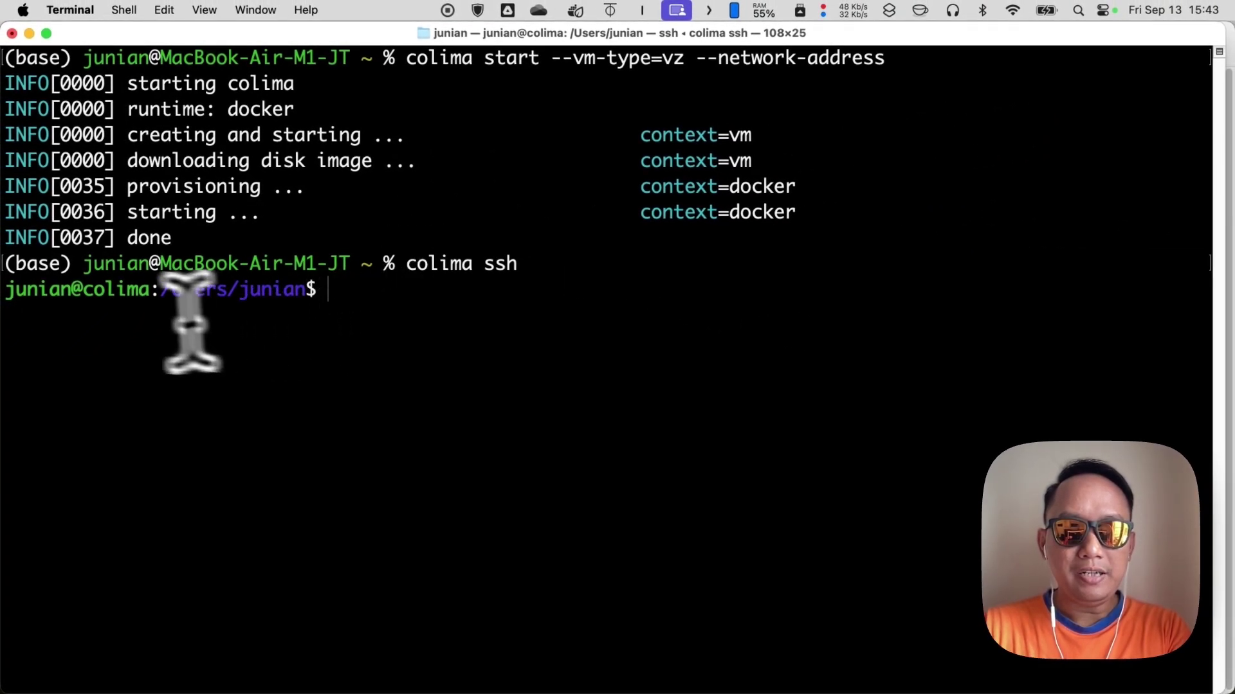
left_click_drag(71, 288, 180, 290)
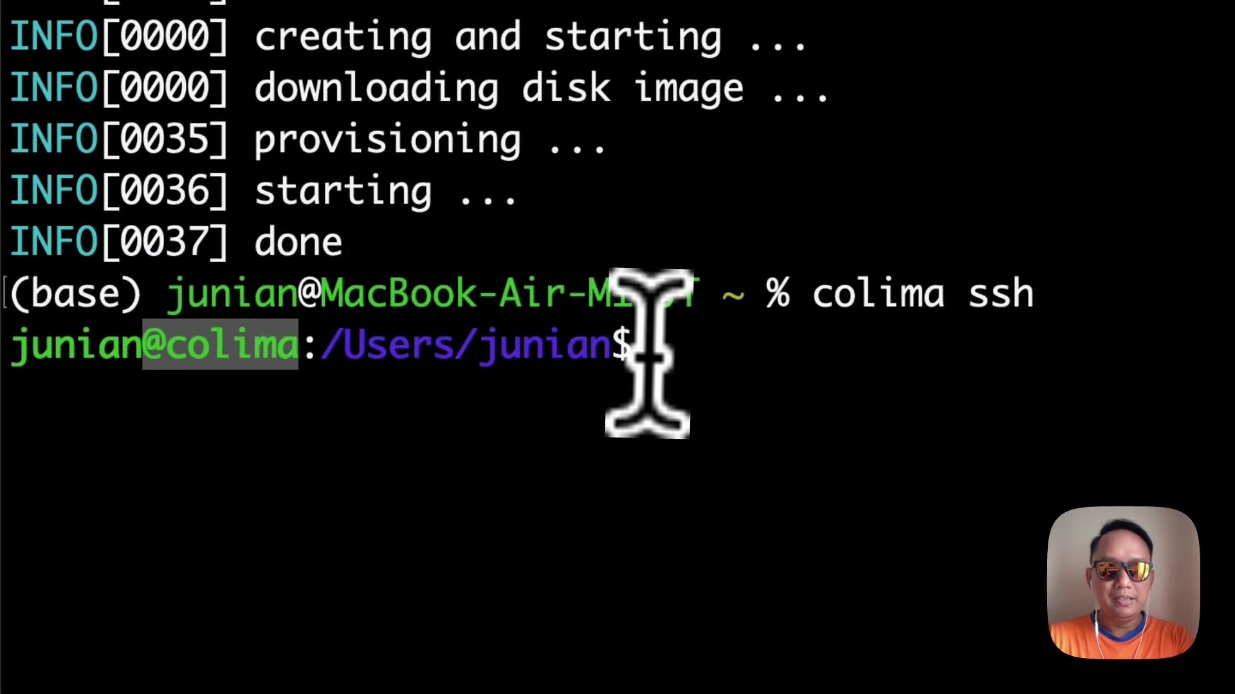
left_click(654, 353)
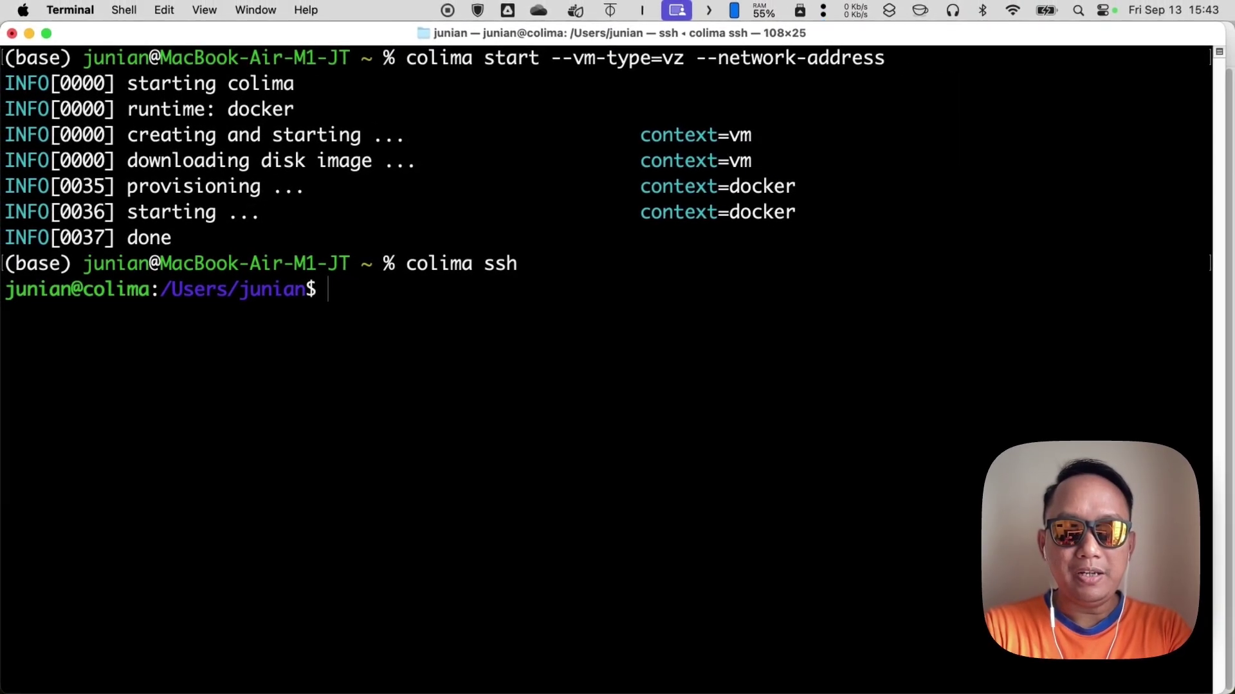
key("super+Tab")
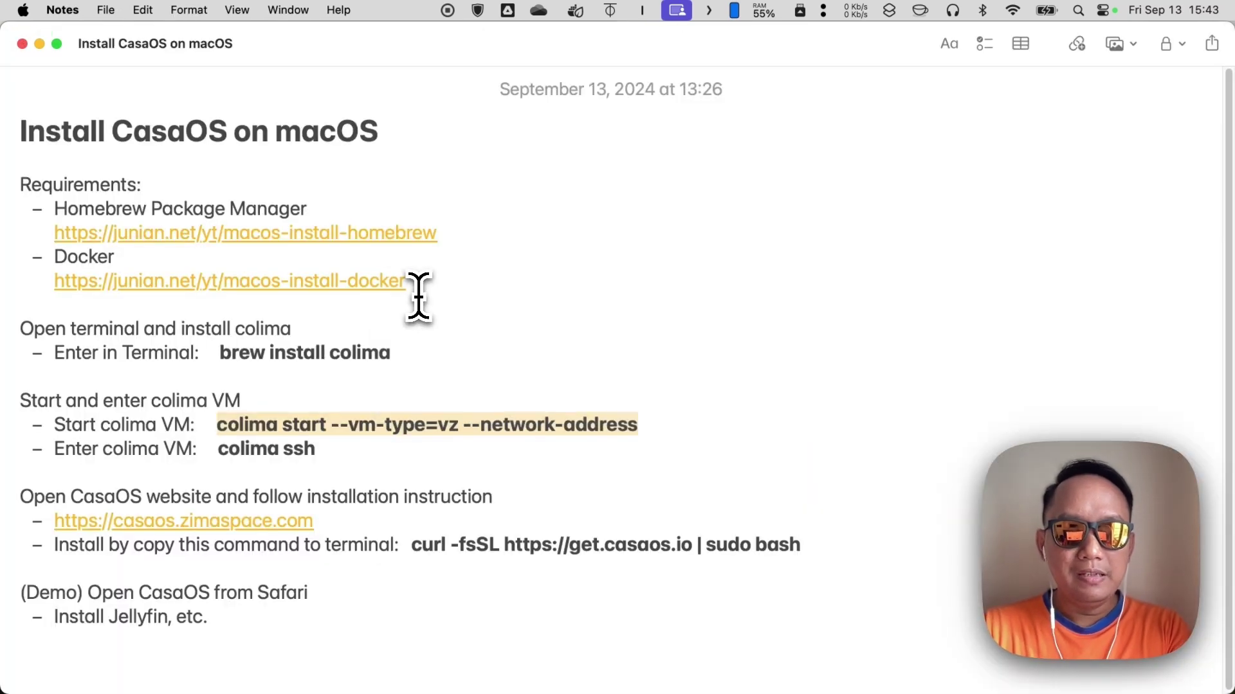
left_click(308, 496)
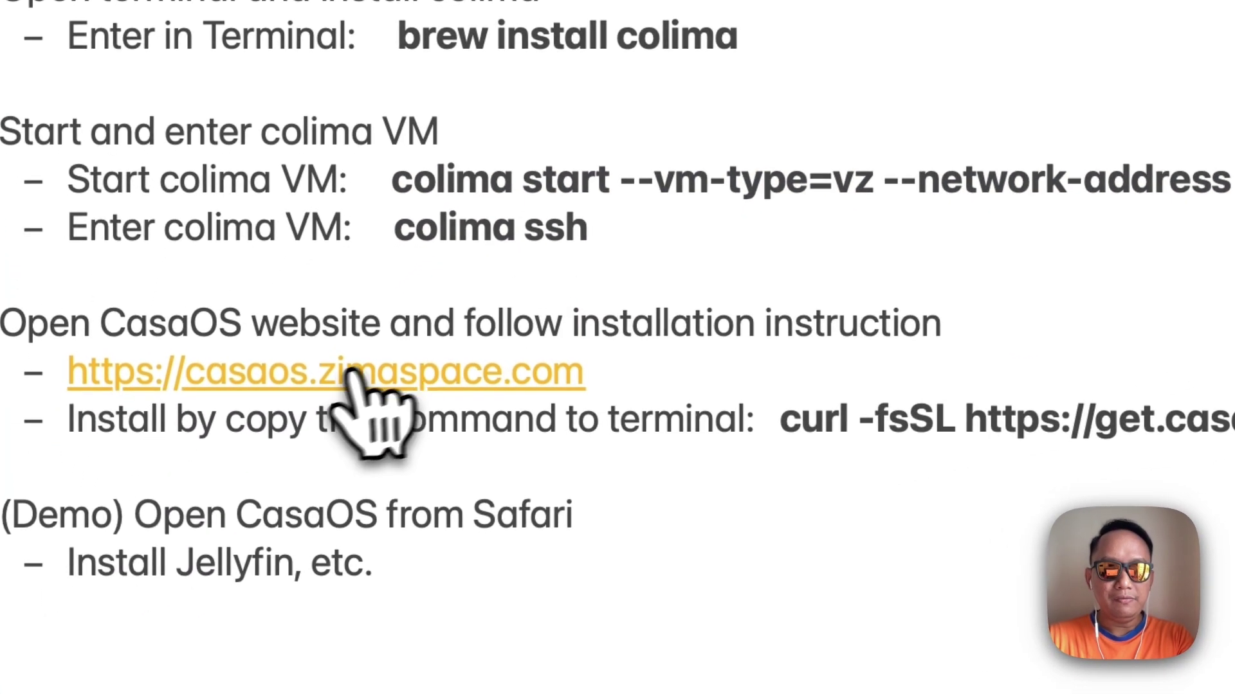
left_click(315, 382)
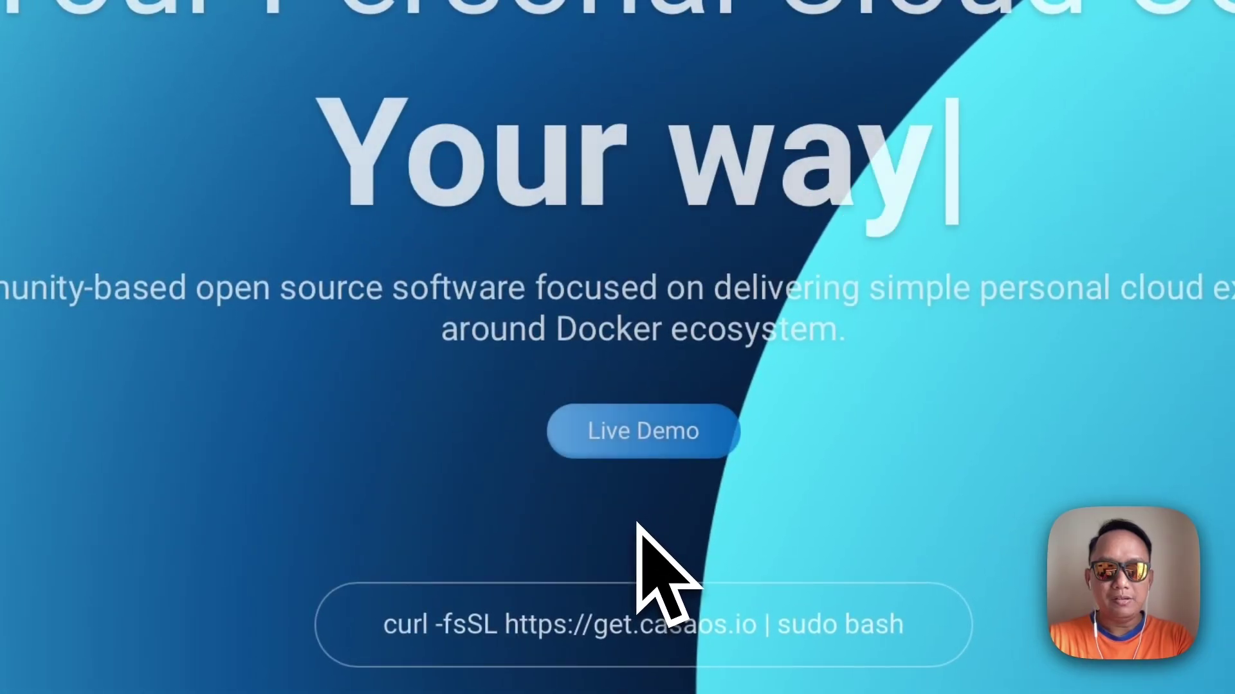
scroll(636, 524, "down", 5)
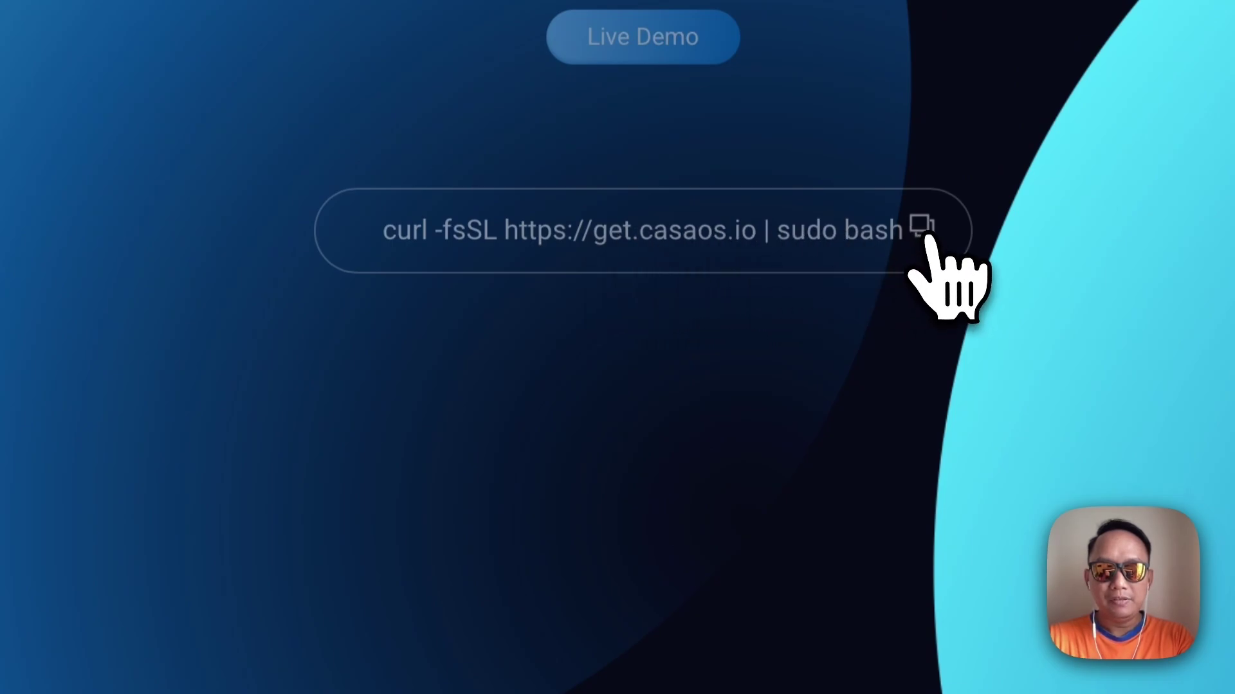
key("super+Tab")
left_click(791, 261)
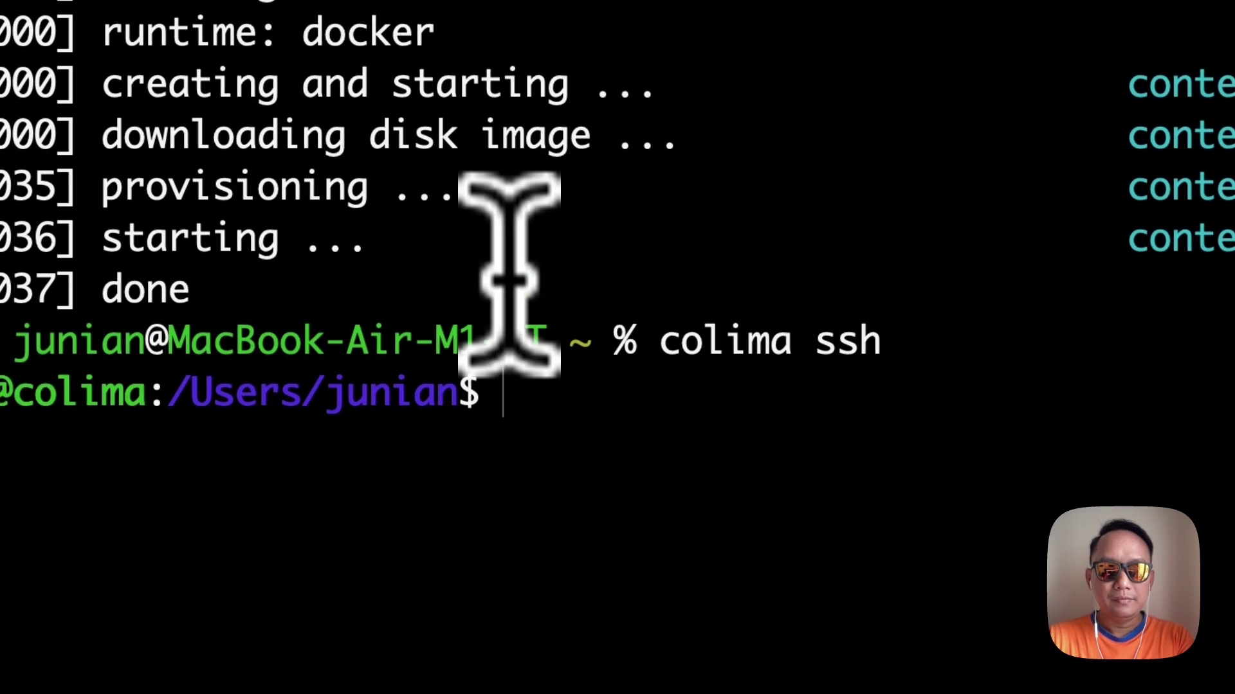
key("super+v")
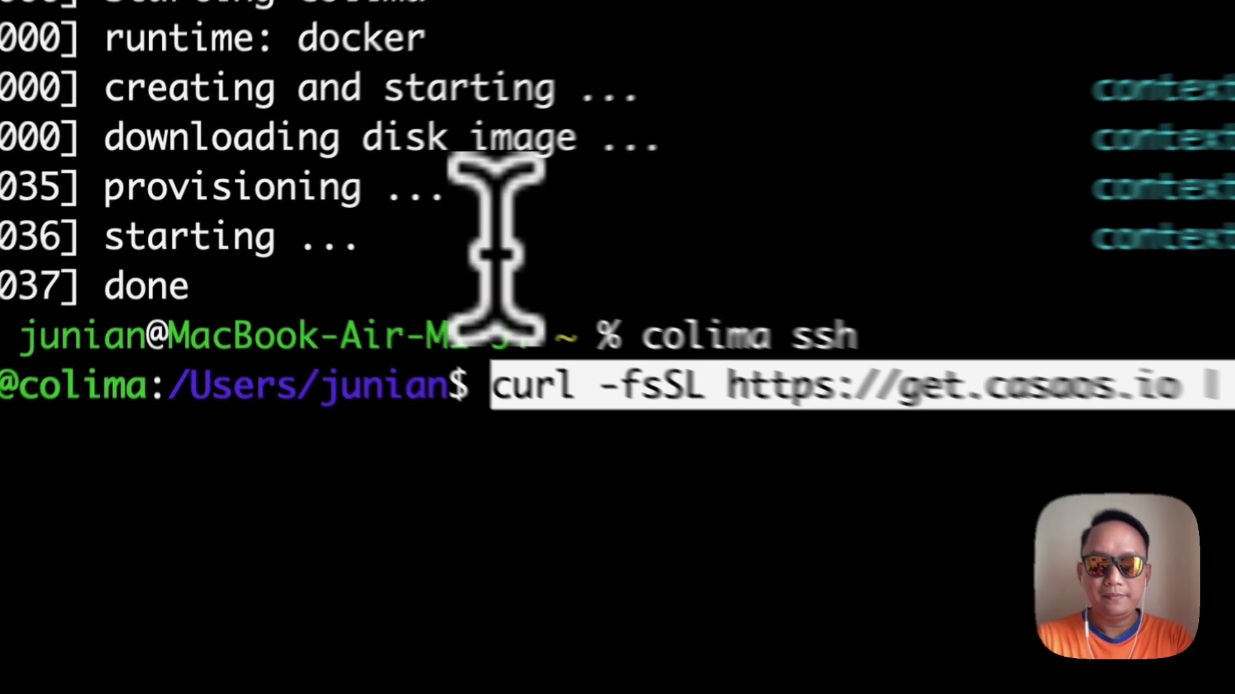
key("Return")
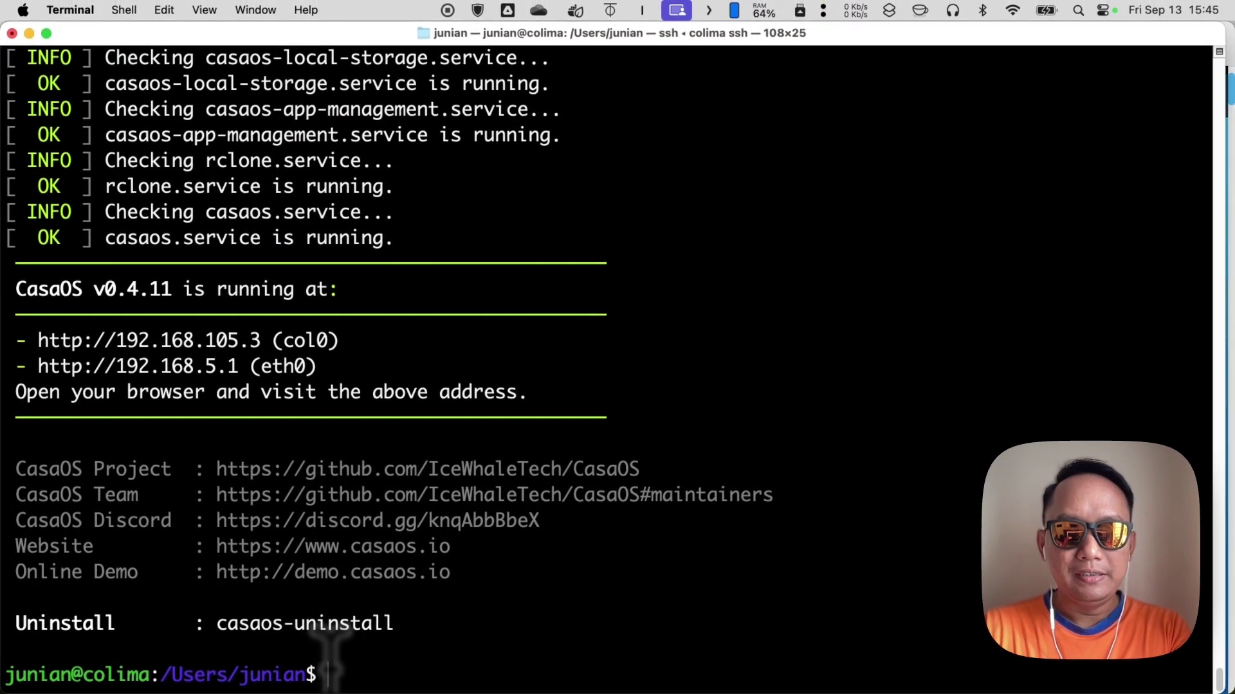
key("super+space")
type("sa")
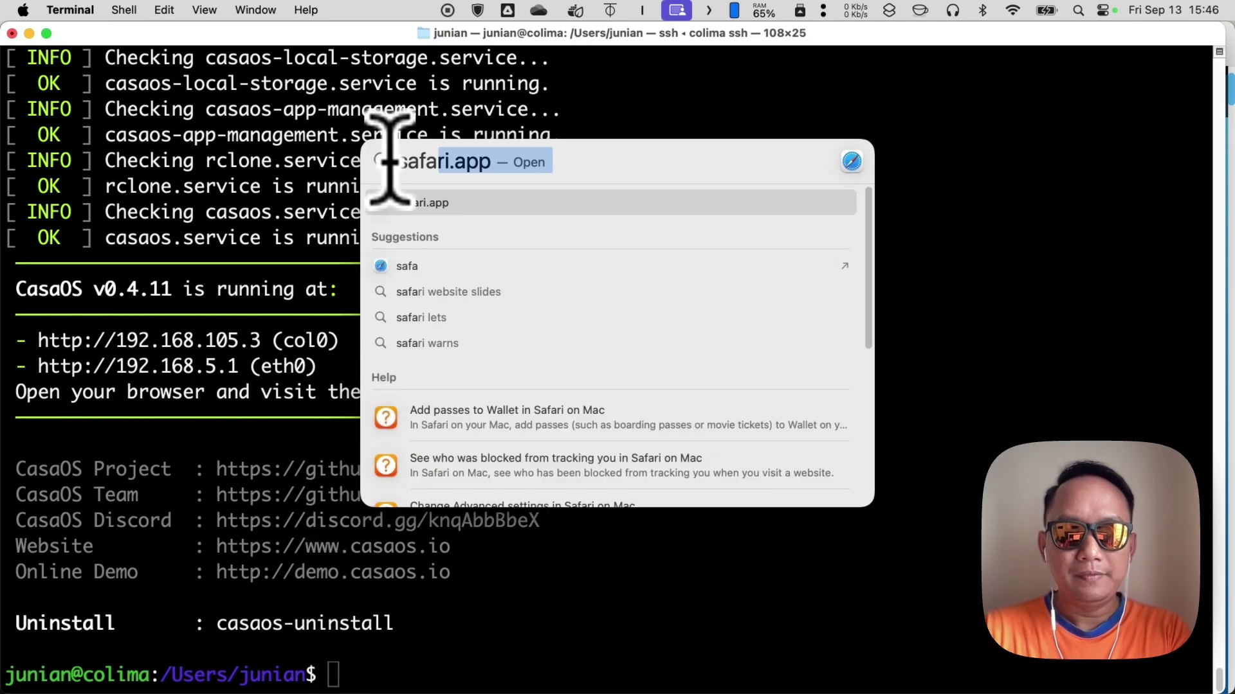
Step: Launch Safari and load localhost to reach the CasaOS welcome page
key("Return")
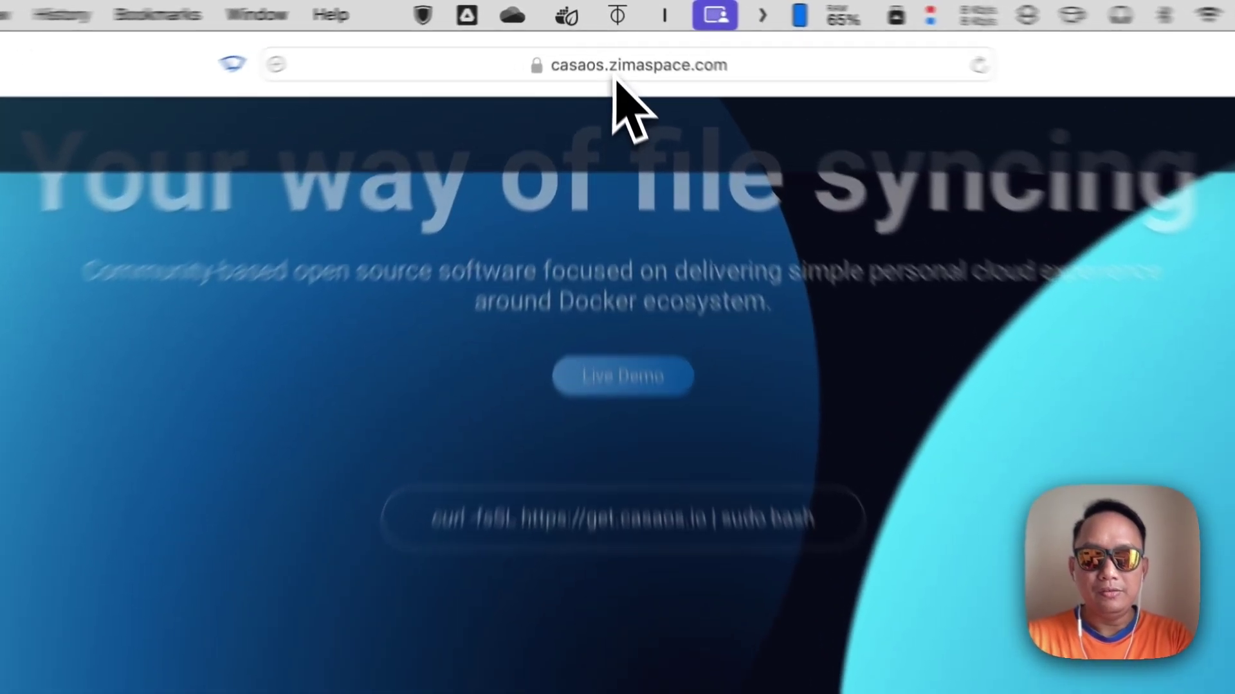
left_click(603, 49)
type("local")
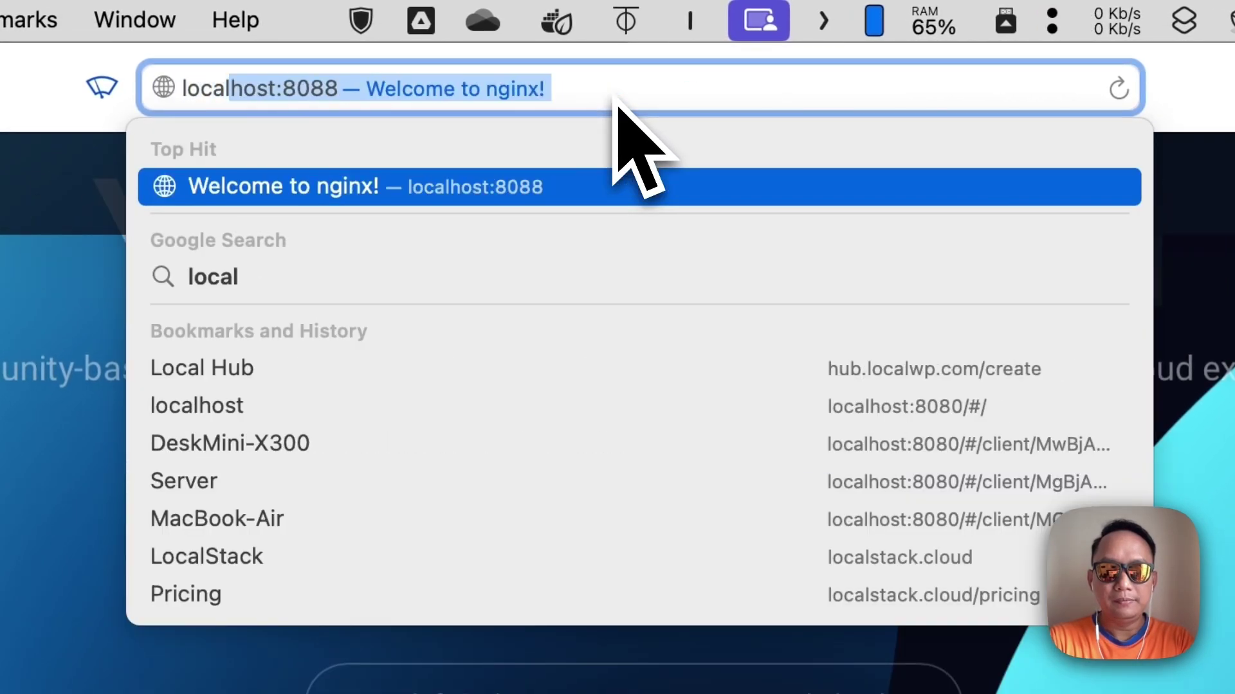
type("host")
key("BackSpace")
key("Return")
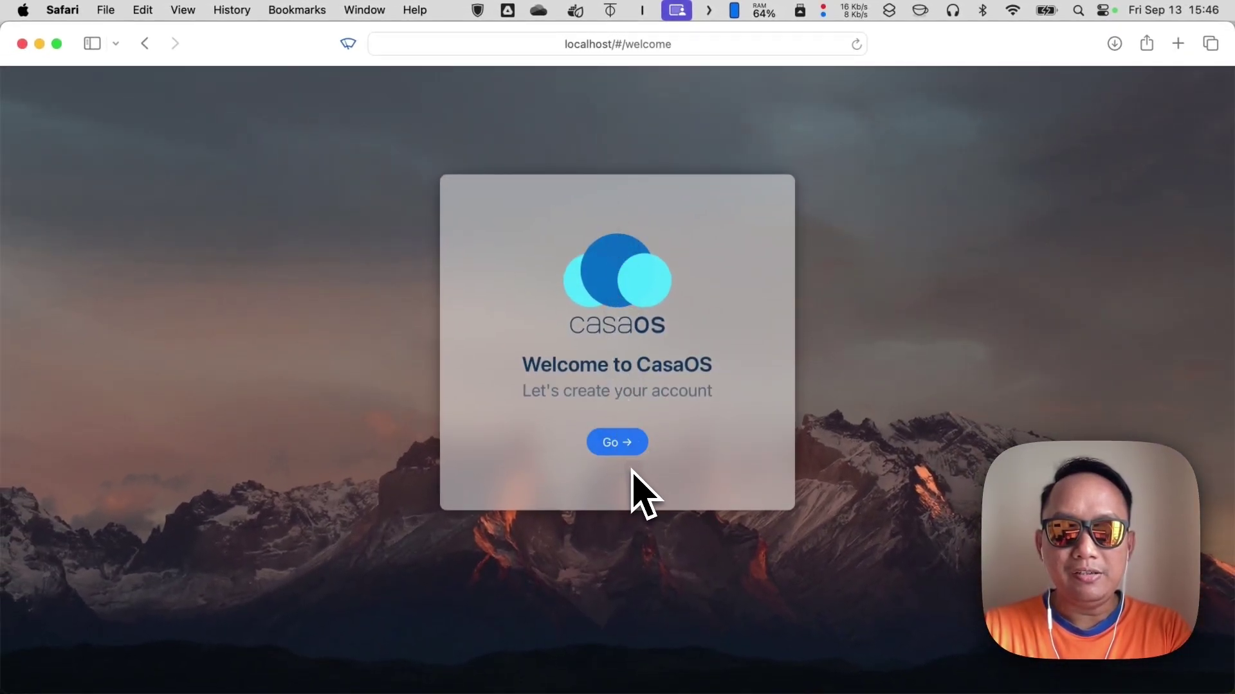
Step: Enter a username, a password and its confirmation, then create the CasaOS account
left_click(618, 447)
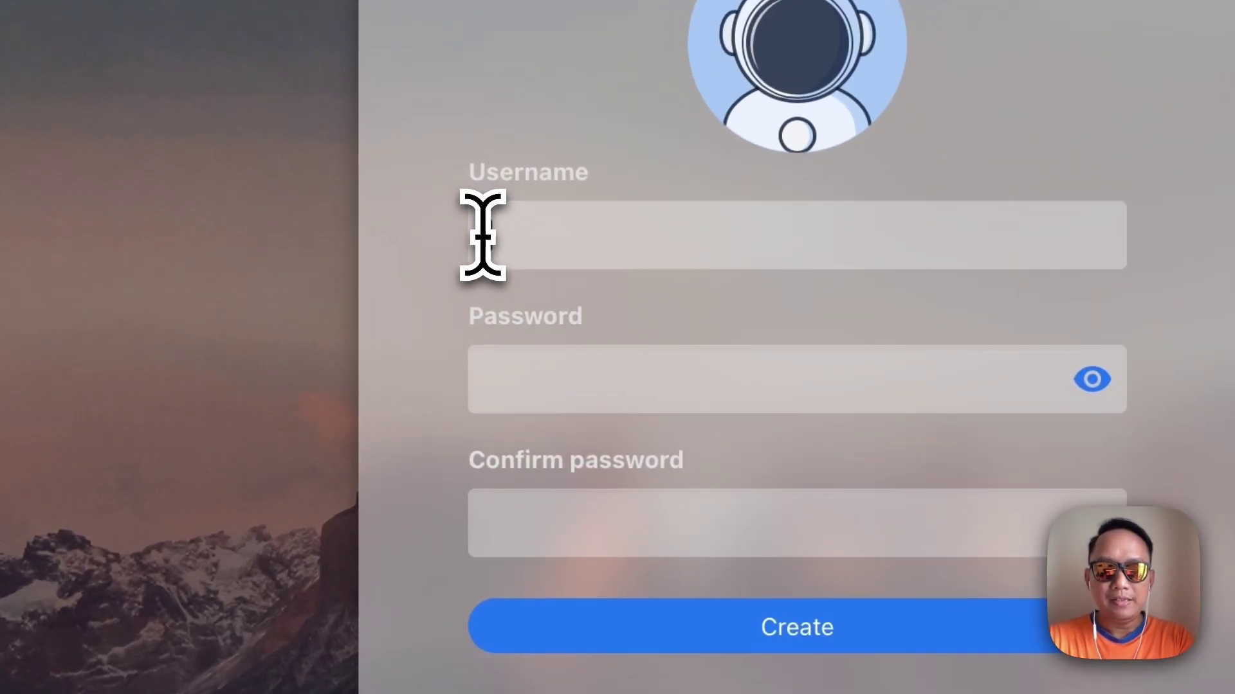
left_click(486, 252)
type("junian")
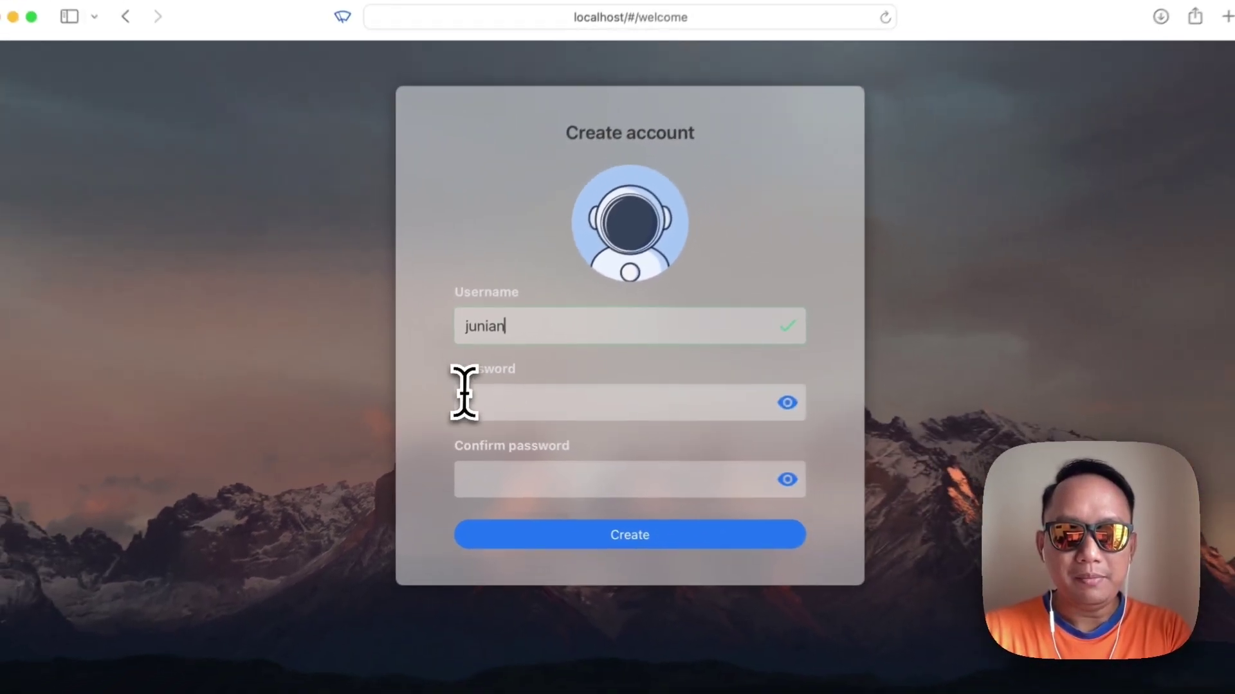
left_click(482, 382)
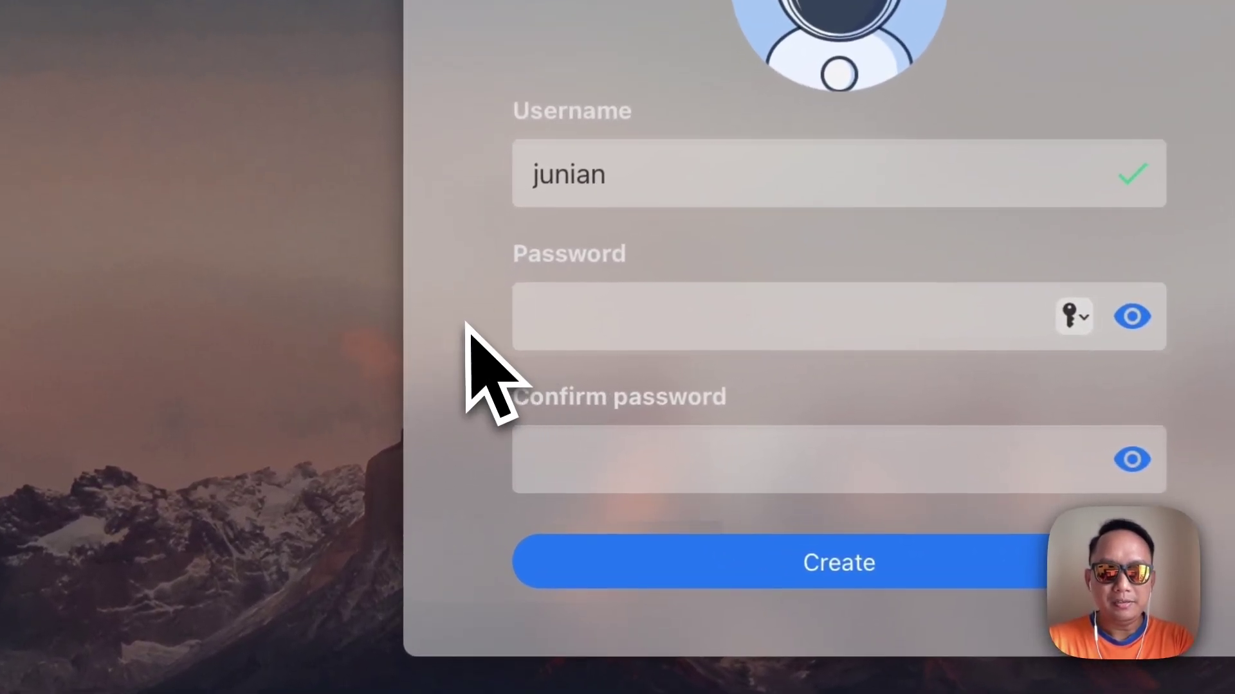
type("•••••••")
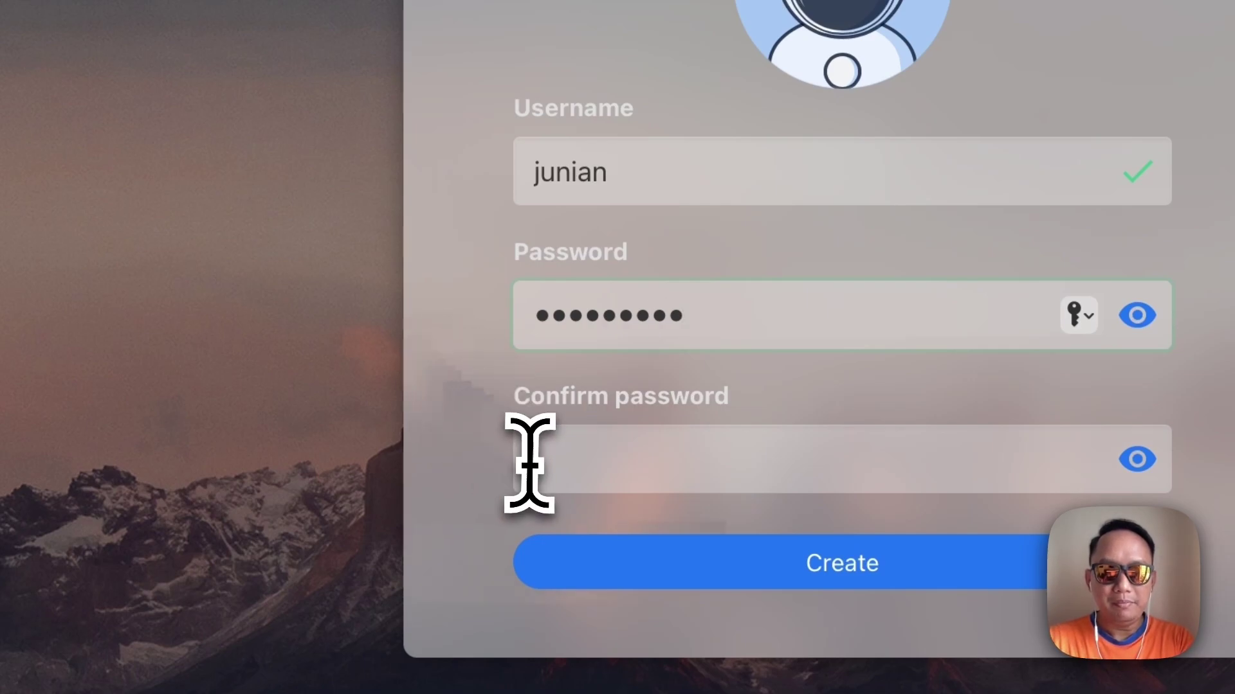
type("••••")
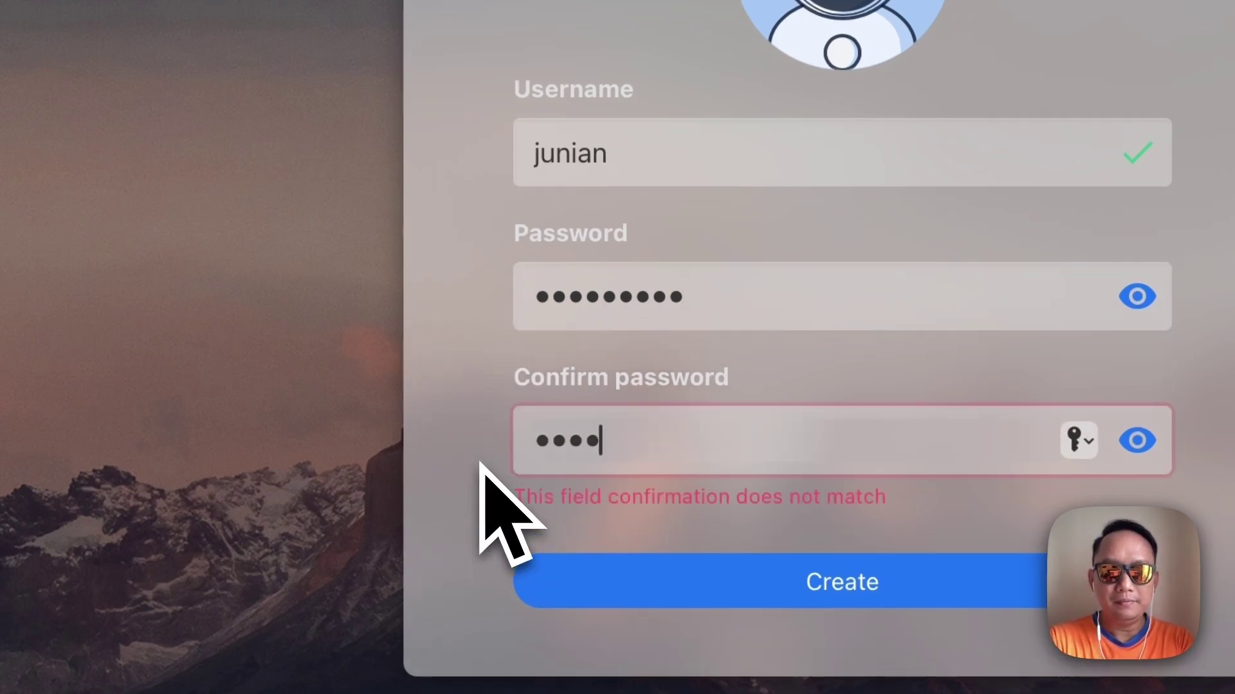
type("••")
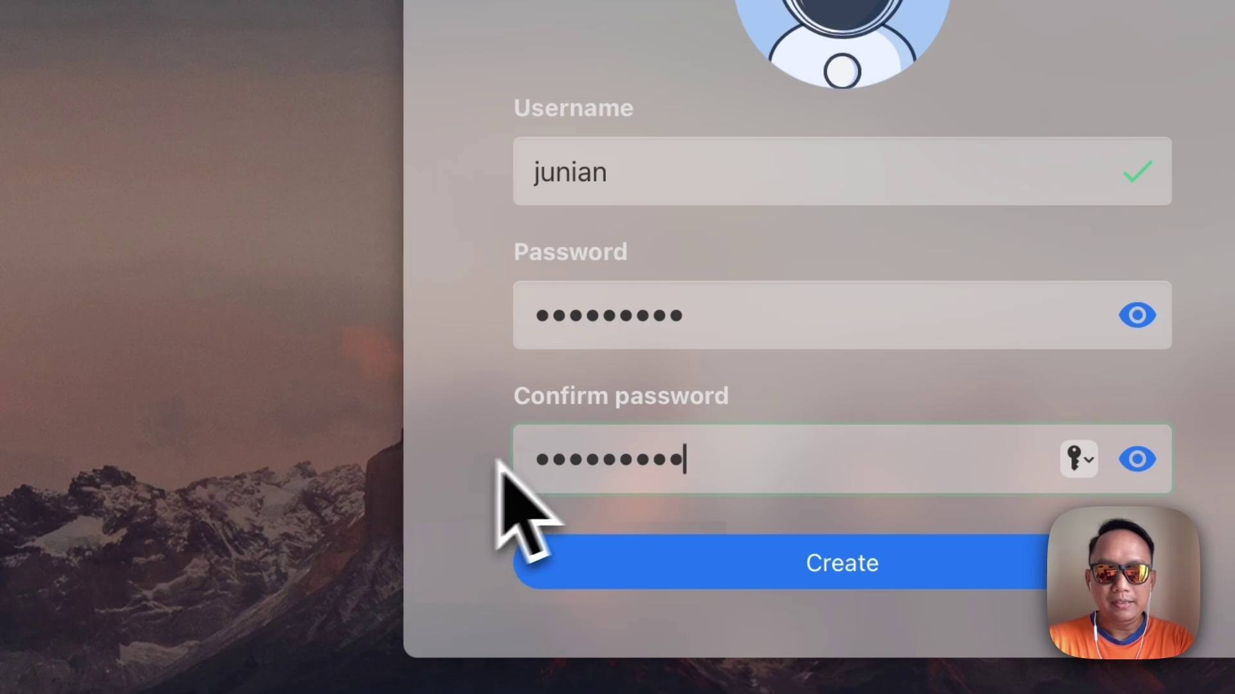
left_click(829, 580)
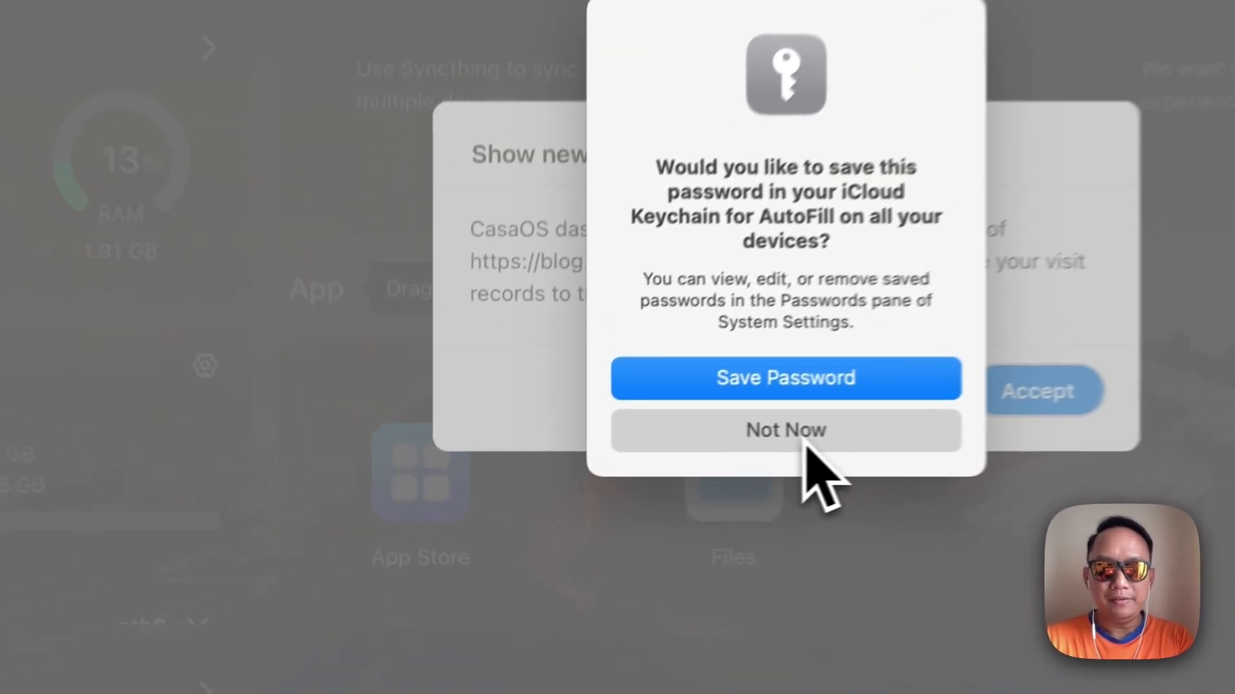
Step: Choose Not Now on the keychain password prompt and cancel the CasaOS blog news feed
left_click(629, 474)
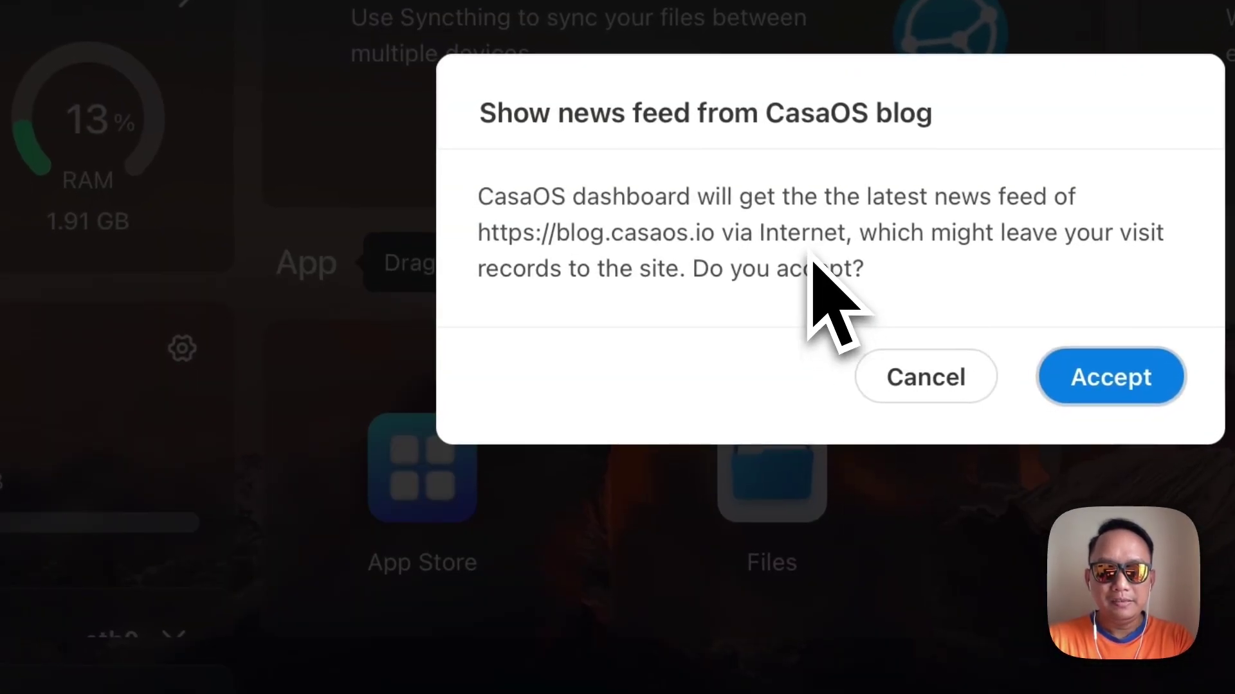
left_click(926, 380)
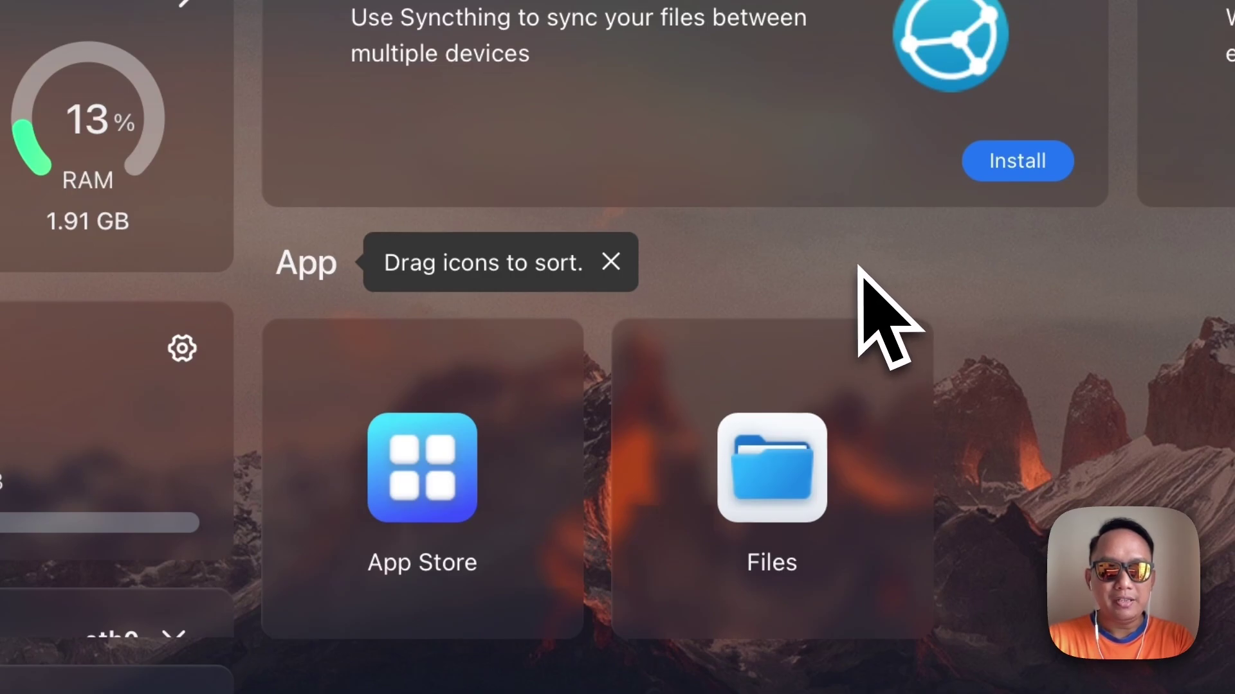
left_click(802, 487)
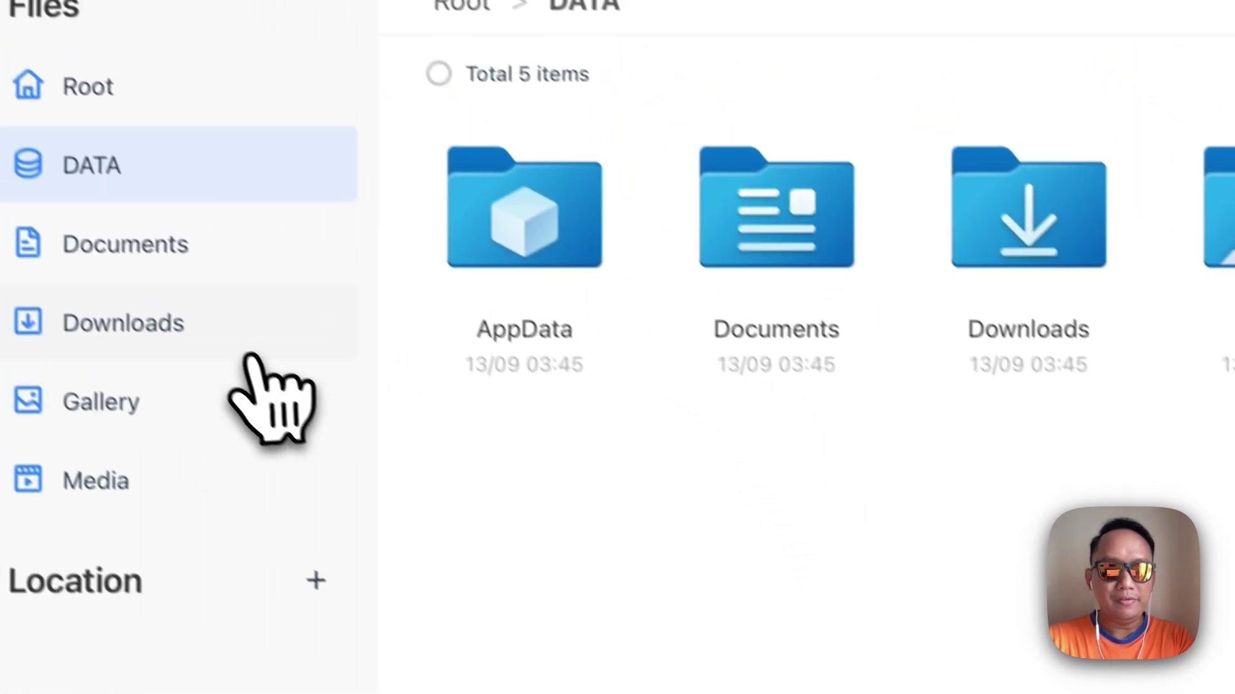
left_click(162, 125)
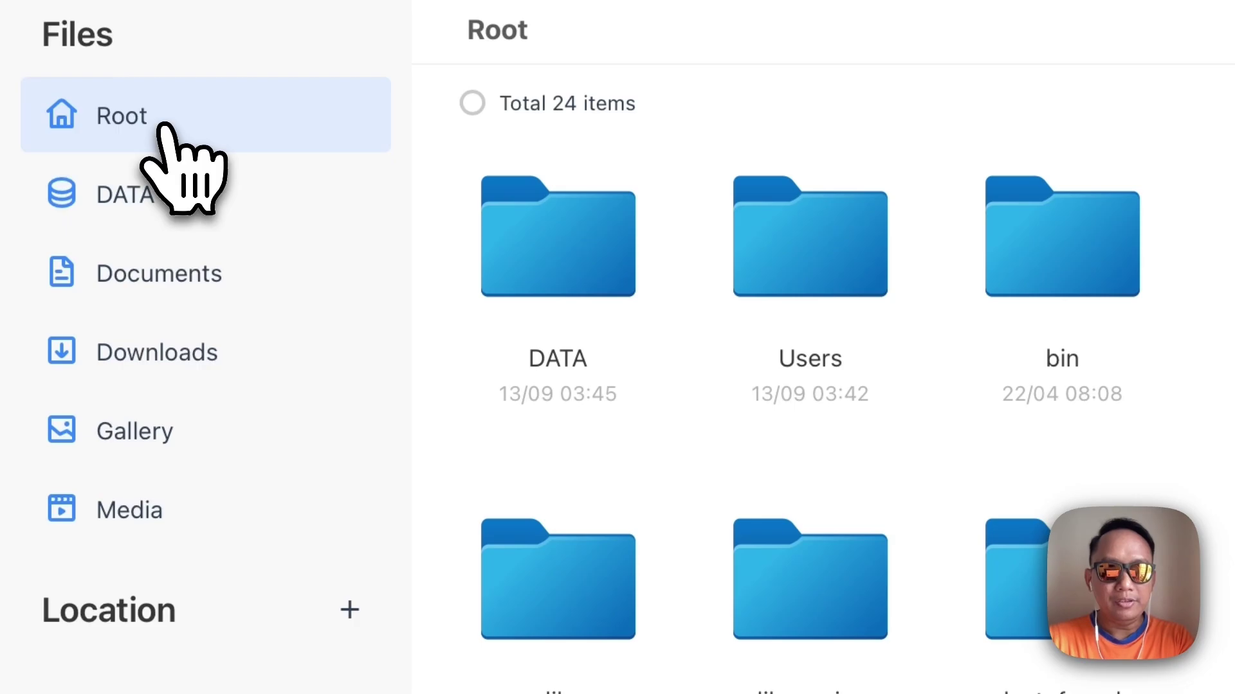
left_click(811, 245)
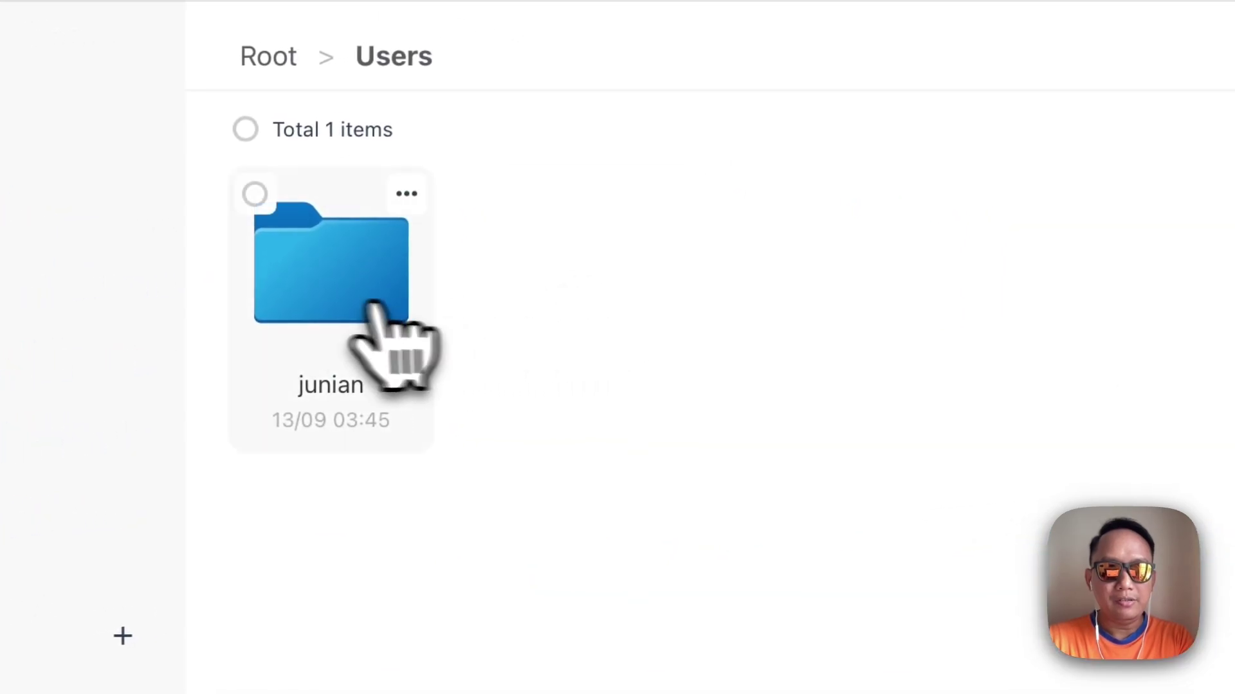
left_click(315, 301)
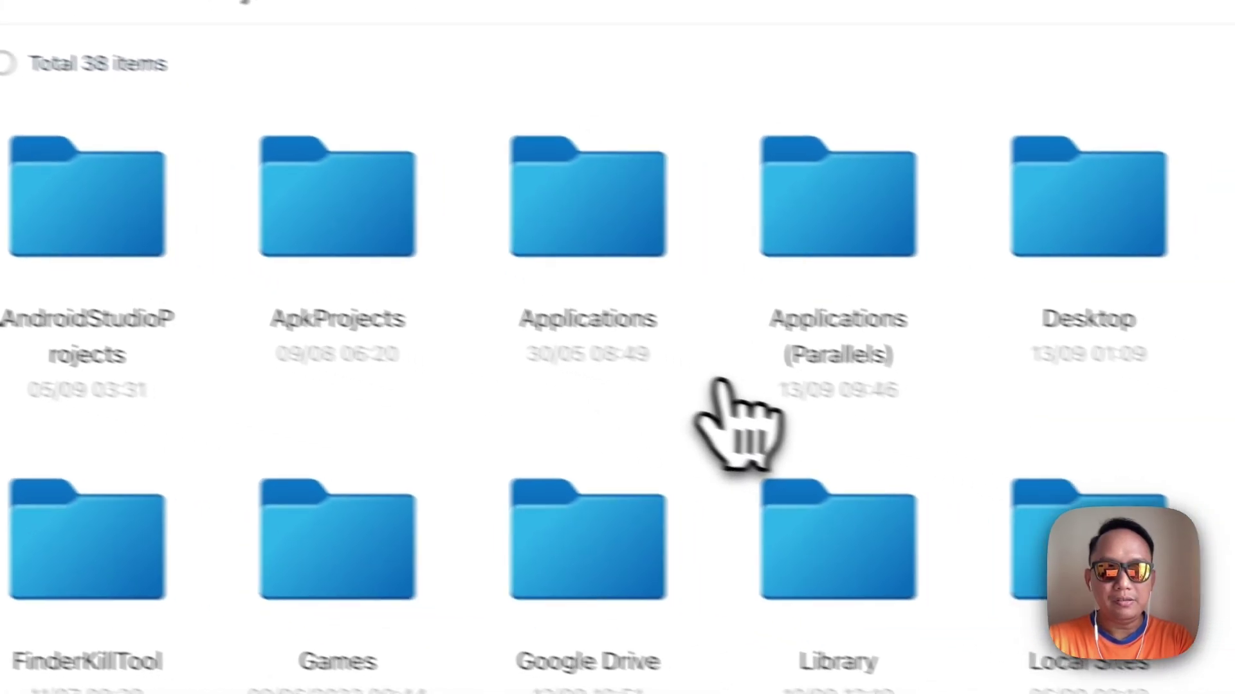
scroll(643, 361, "down", 5)
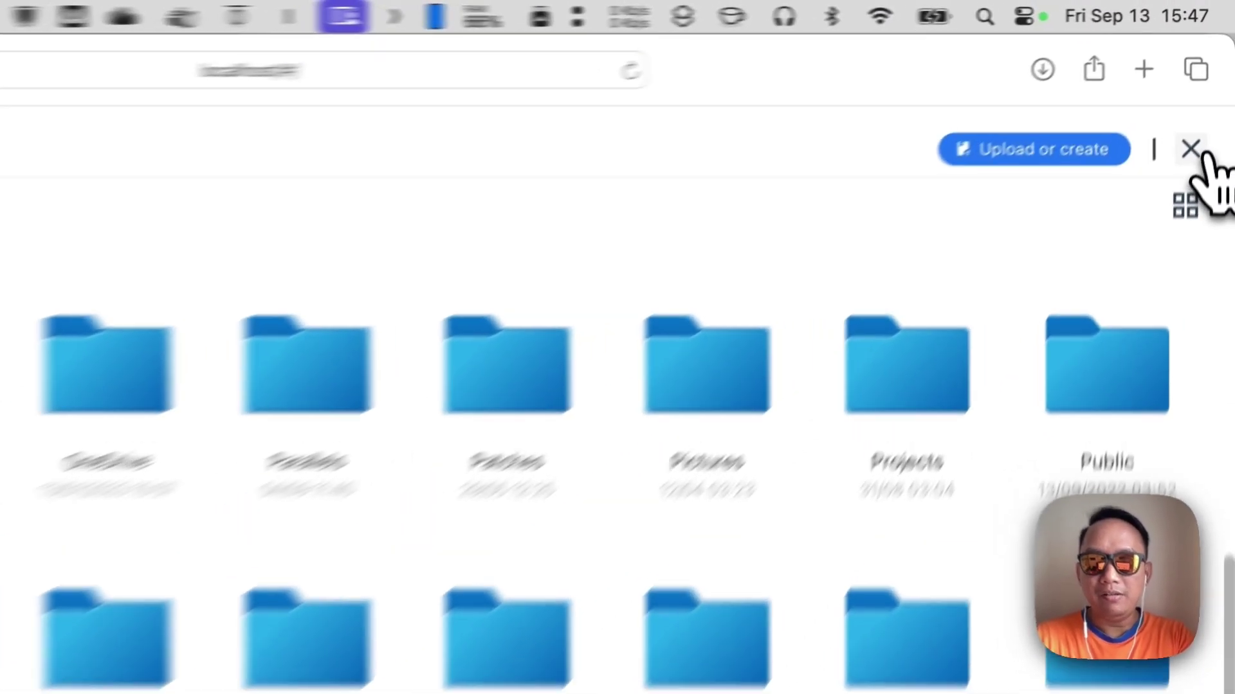
left_click(1207, 93)
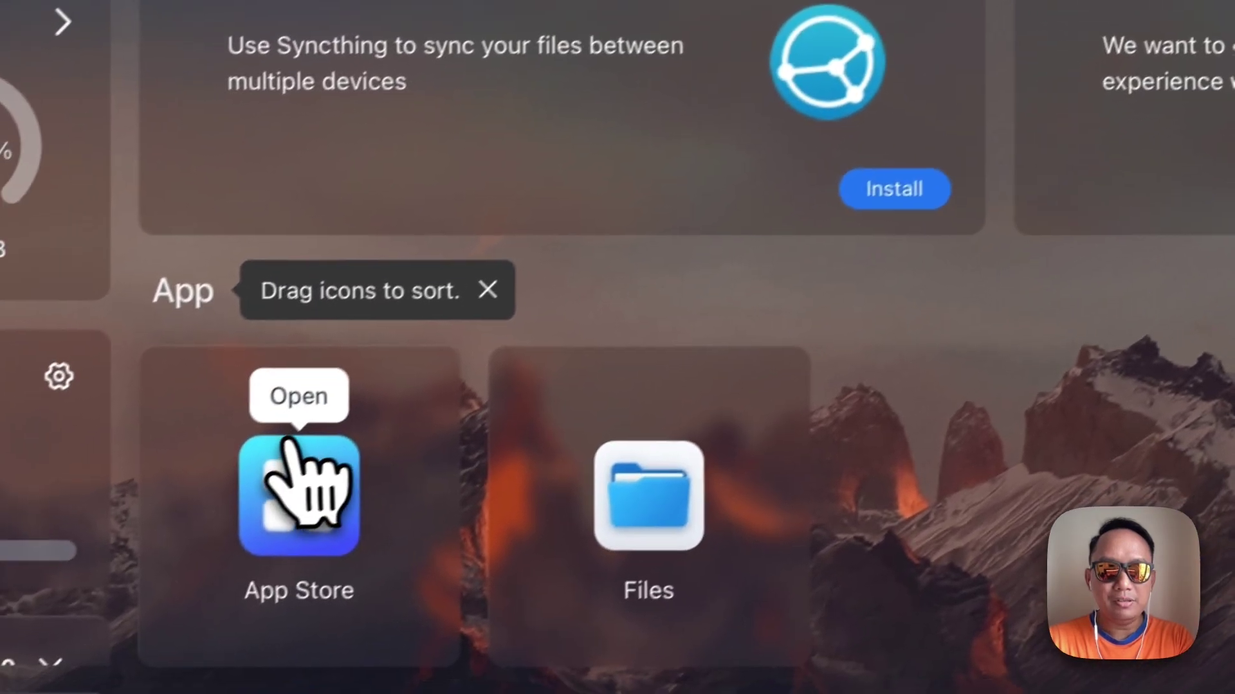
Step: Install Jellyfin from the CasaOS App Store, letting it continue in the background
left_click(288, 444)
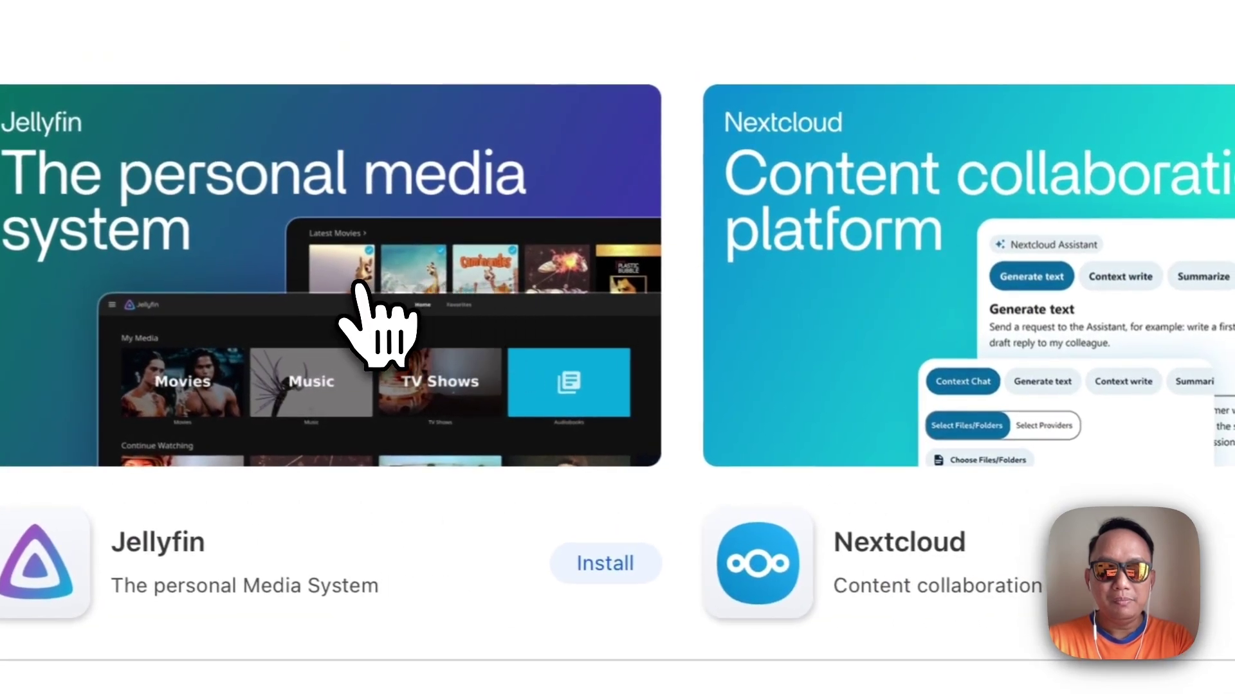
left_click(358, 283)
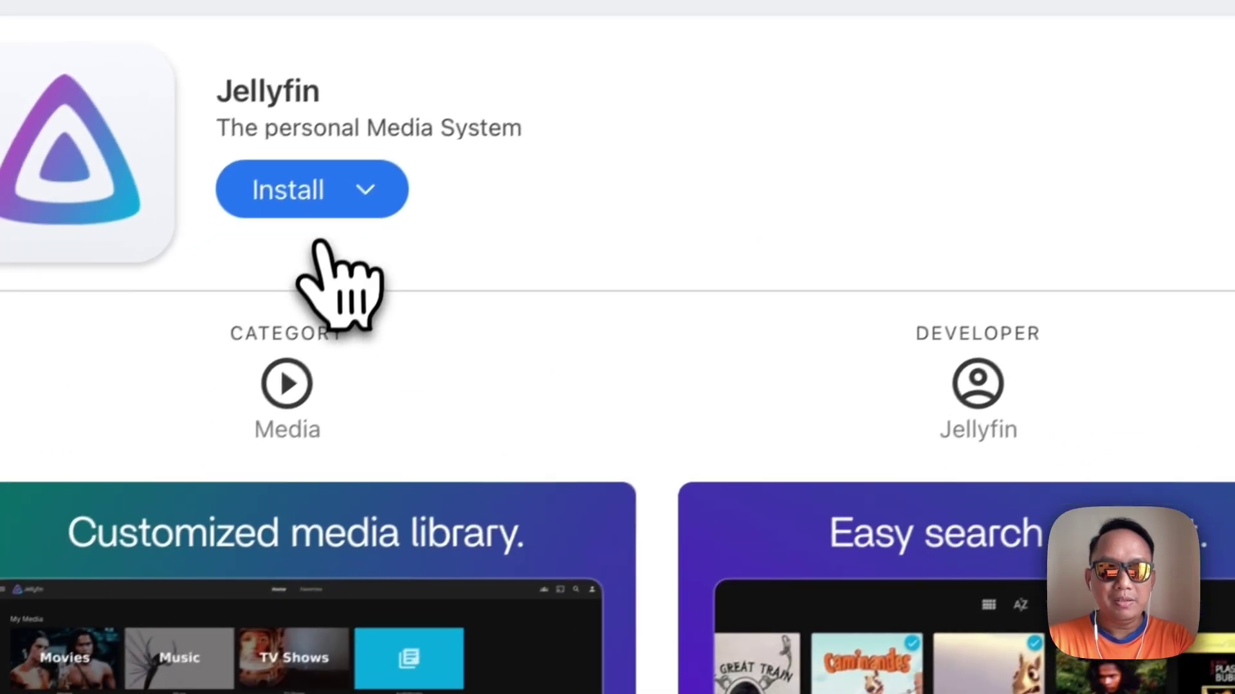
left_click(315, 186)
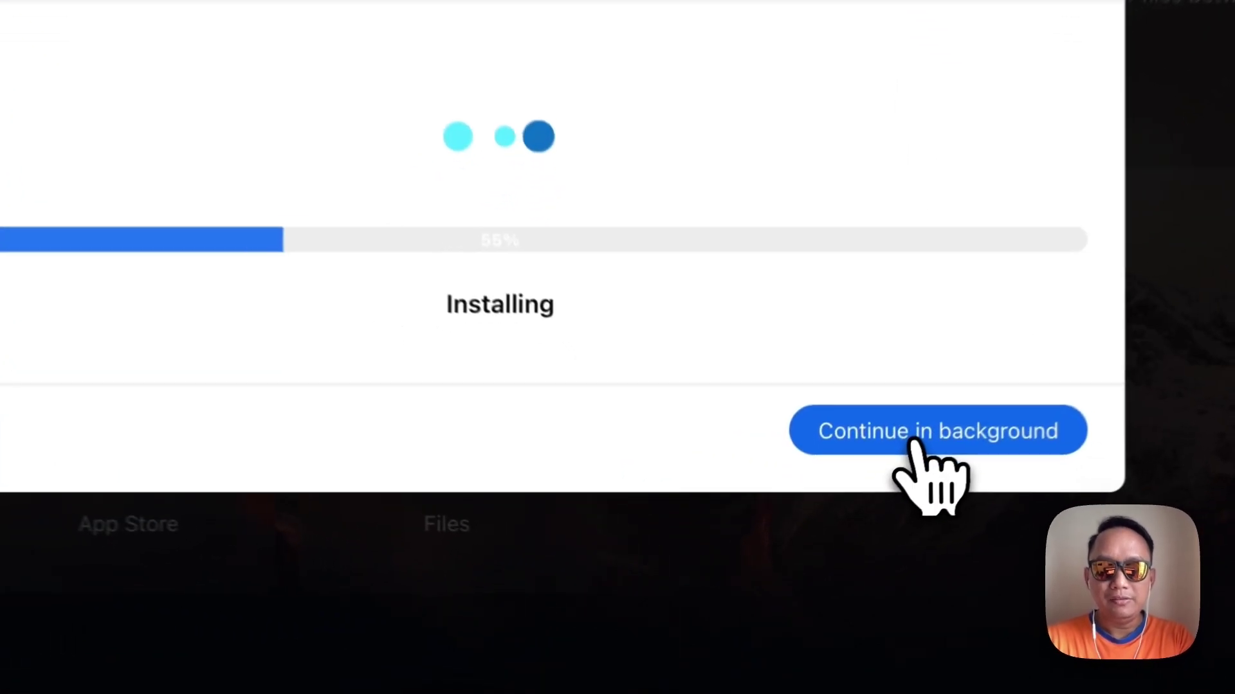
left_click(849, 505)
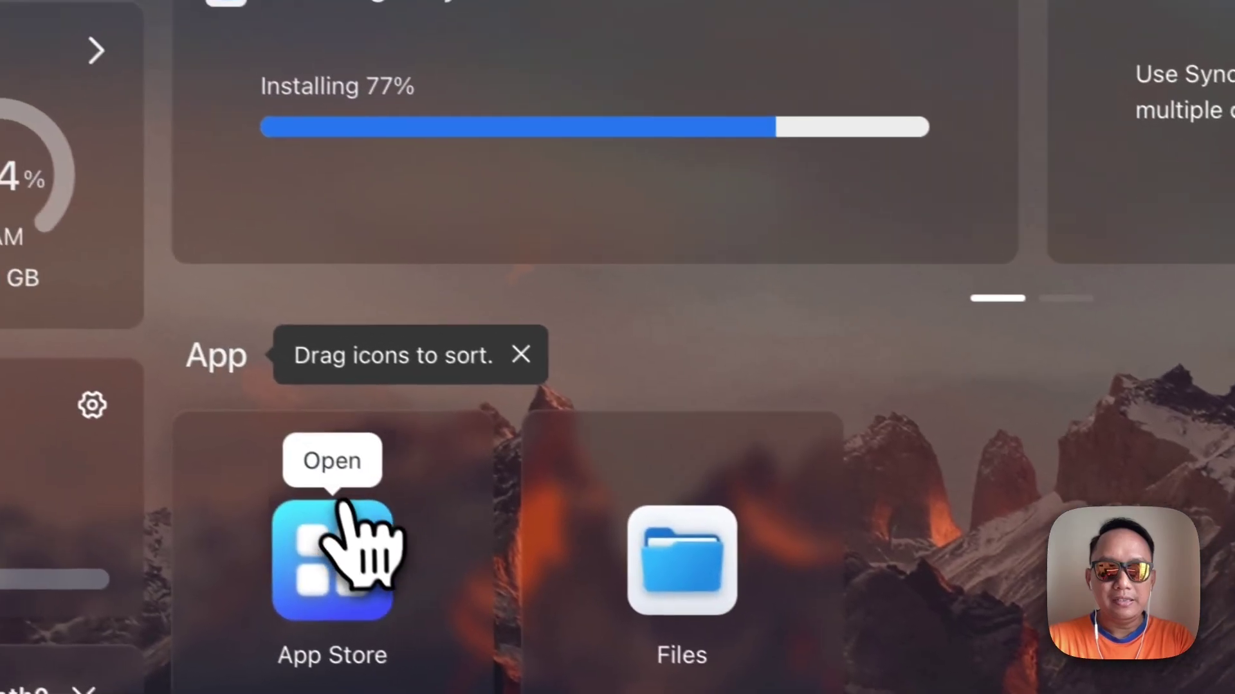
Step: Search the App Store for 'warden' and start installing Vaultwarden
left_click(363, 553)
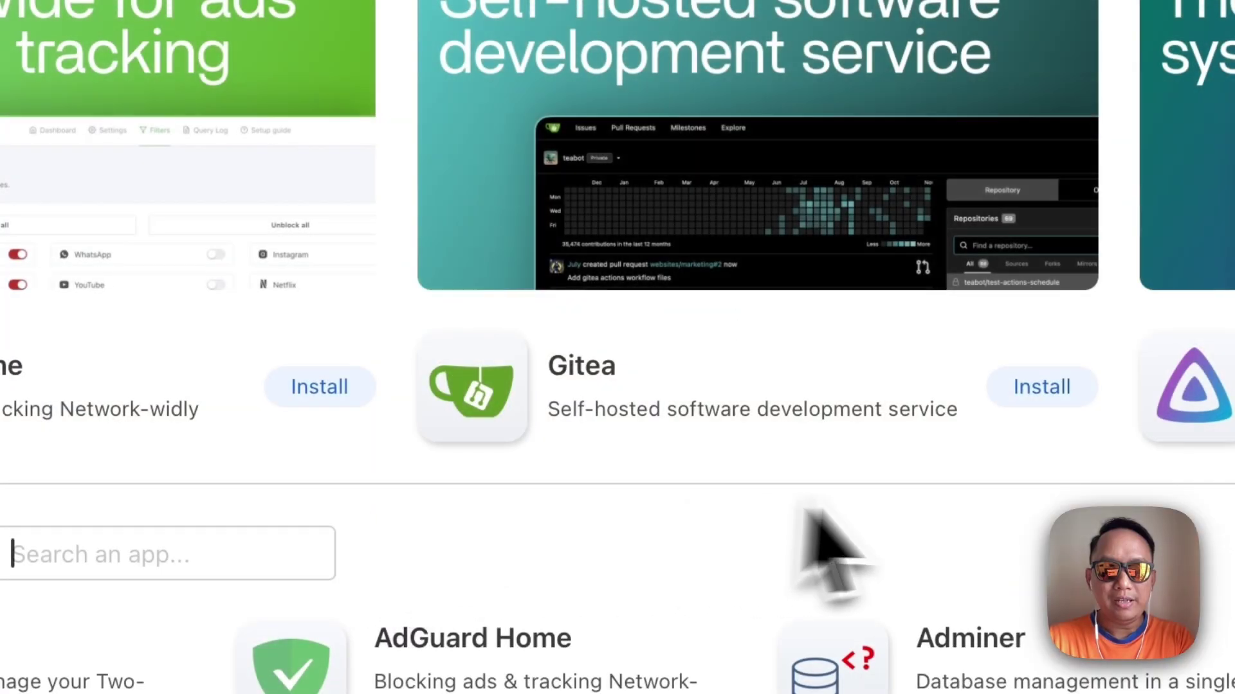
scroll(932, 526, "down", 3)
scroll(919, 491, "down", 3)
type("warde")
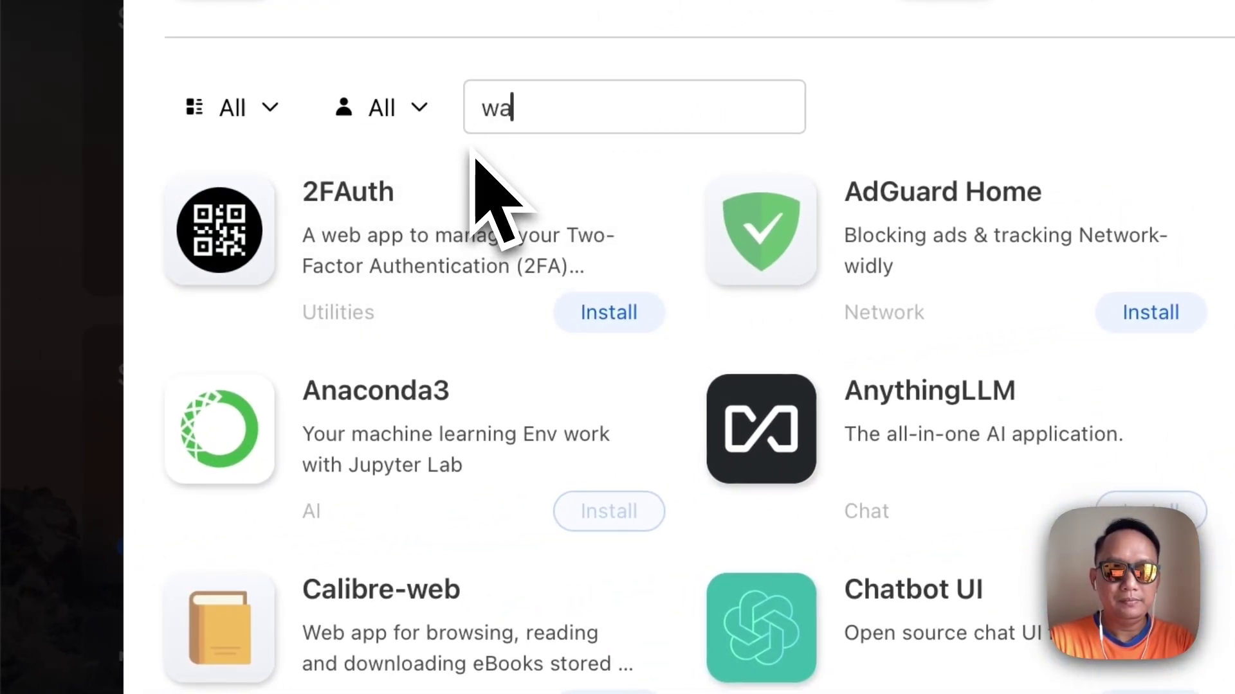
type("n")
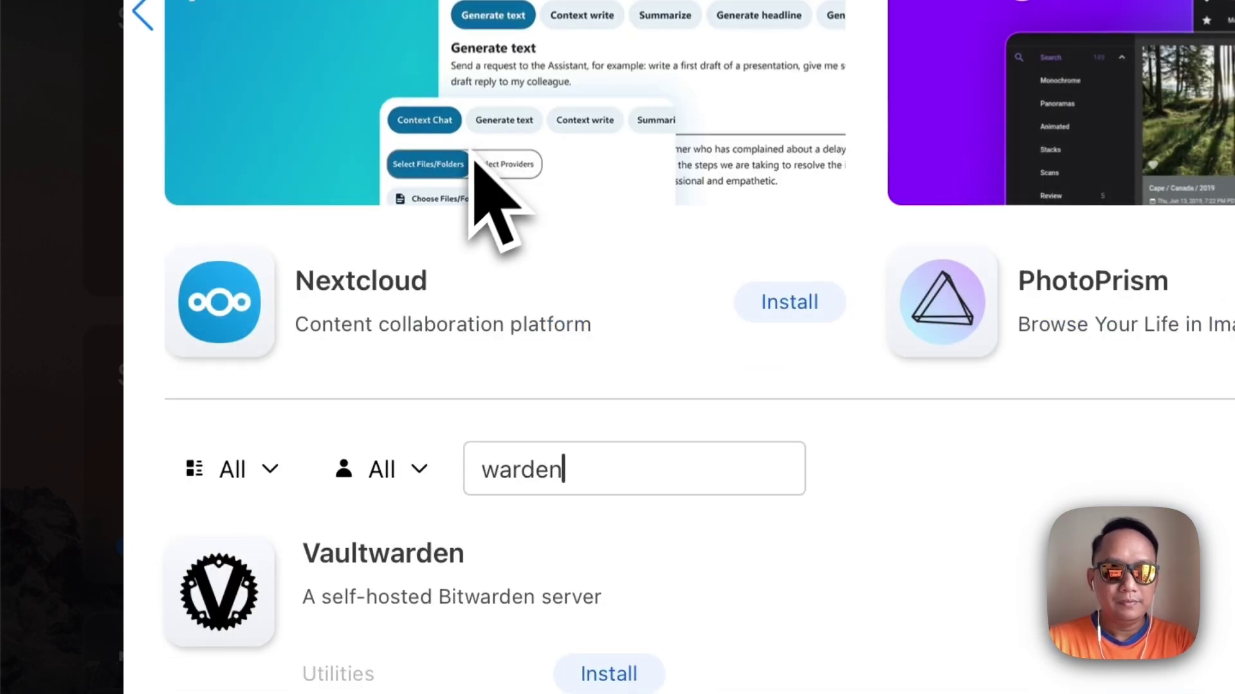
left_click(460, 594)
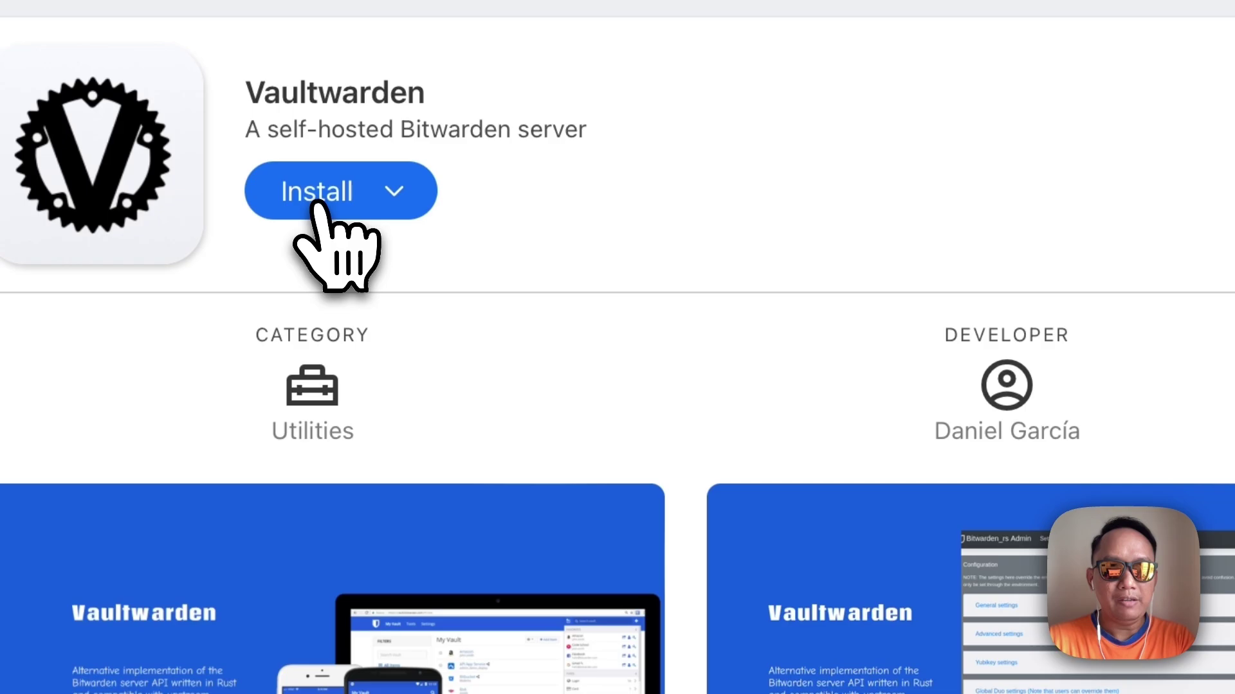
left_click(317, 203)
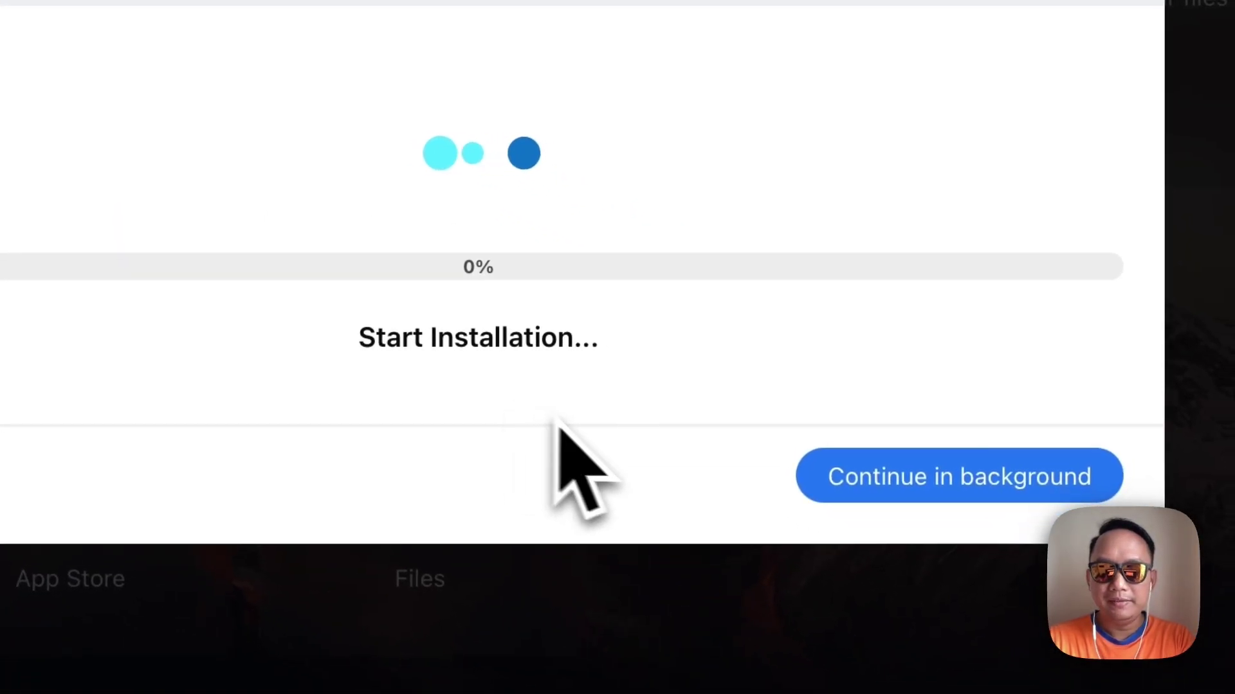
left_click(922, 484)
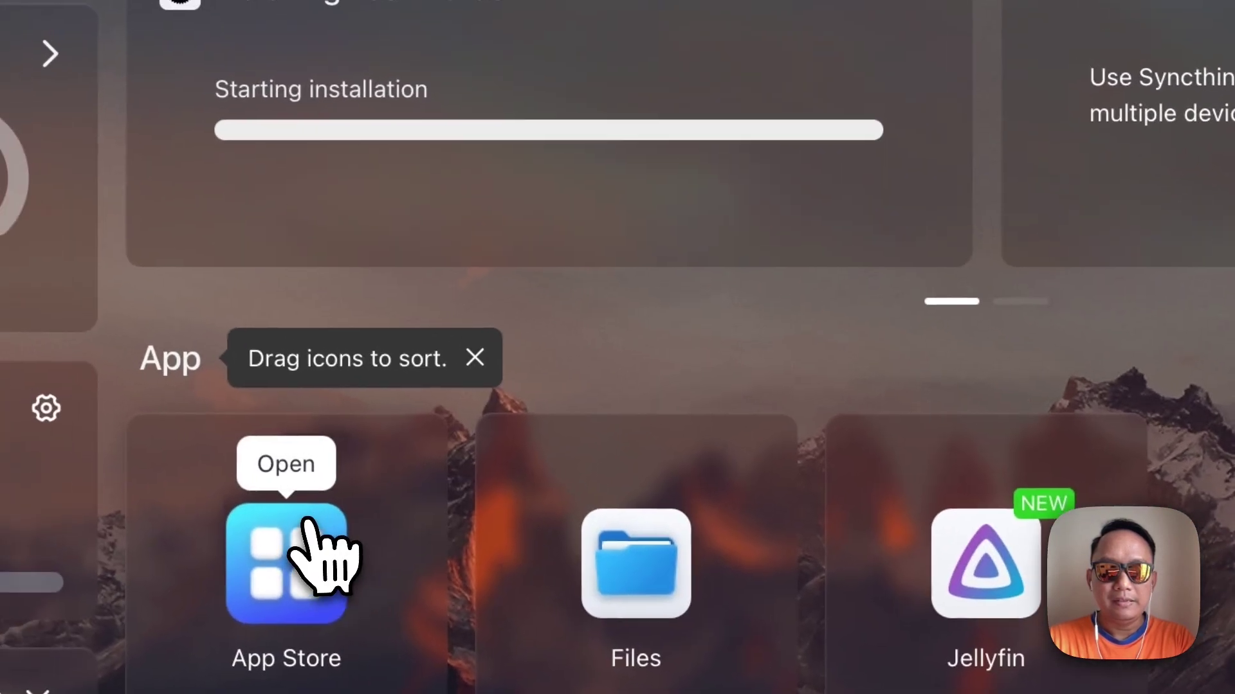
left_click(307, 522)
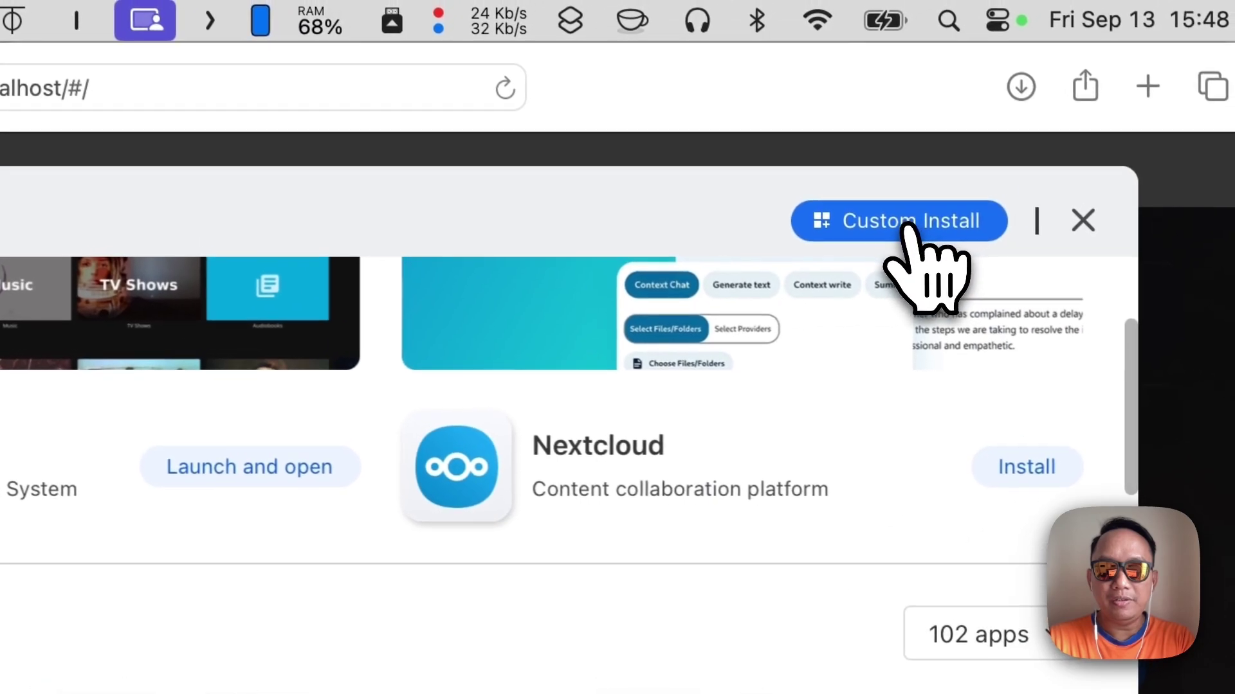
left_click(912, 222)
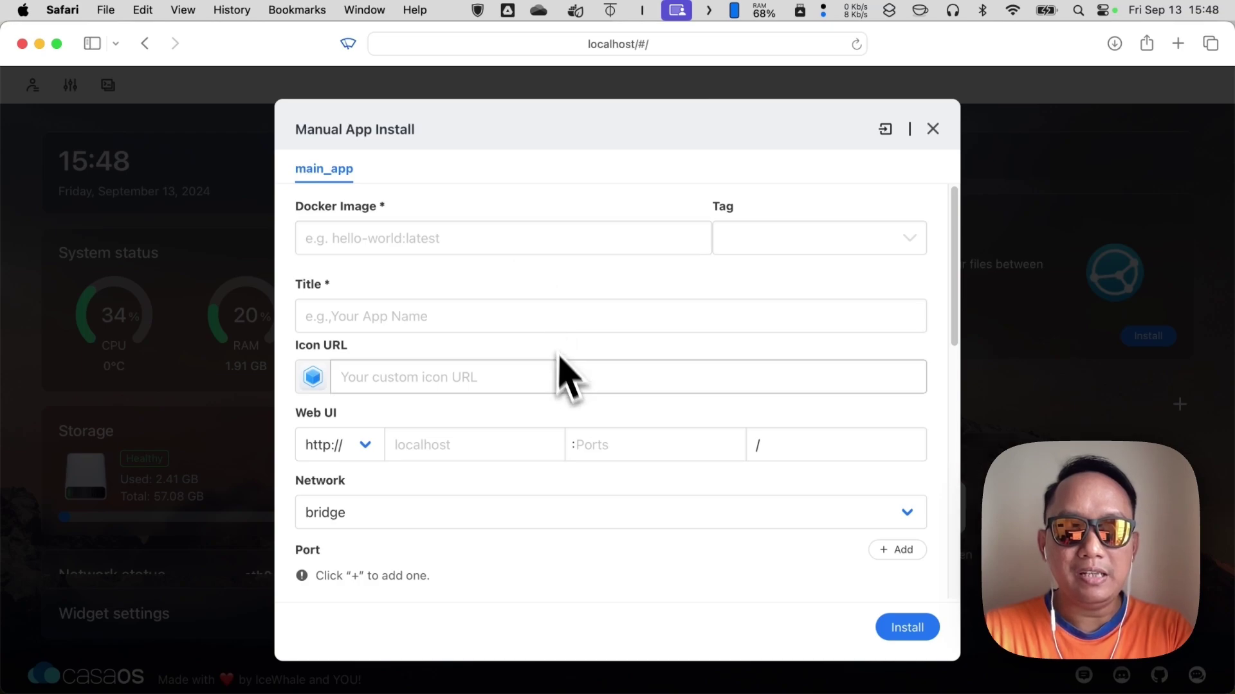
scroll(591, 410, "down", 3)
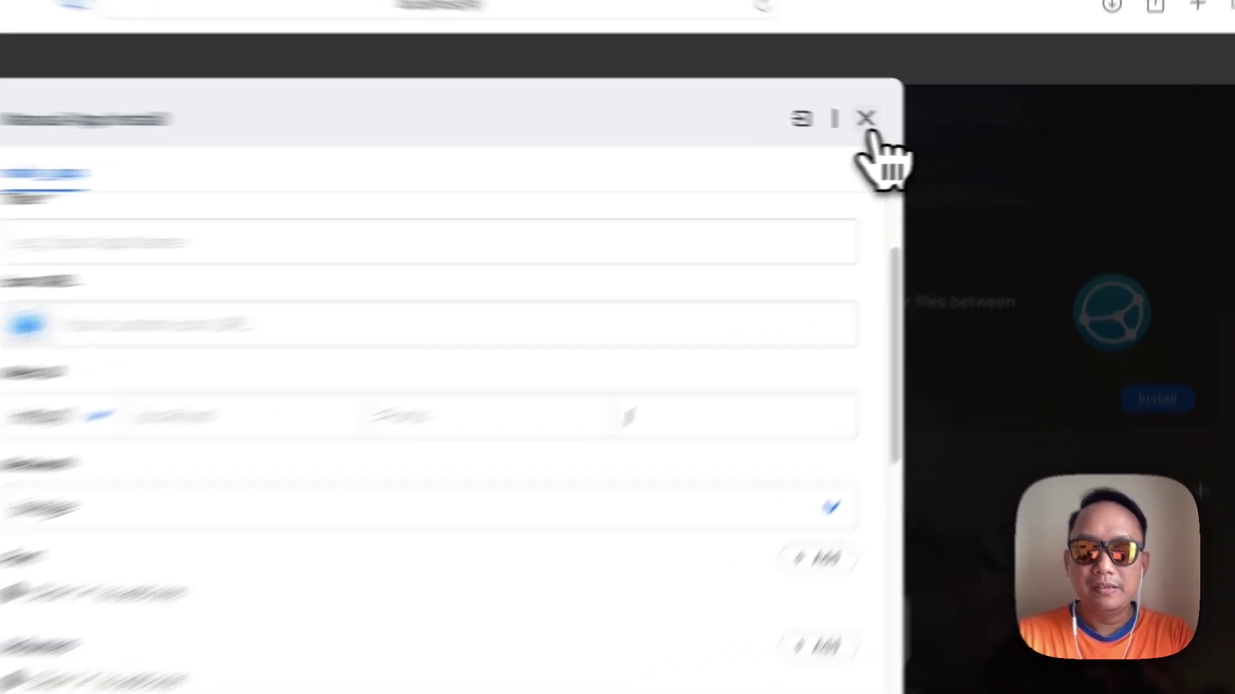
left_click(933, 129)
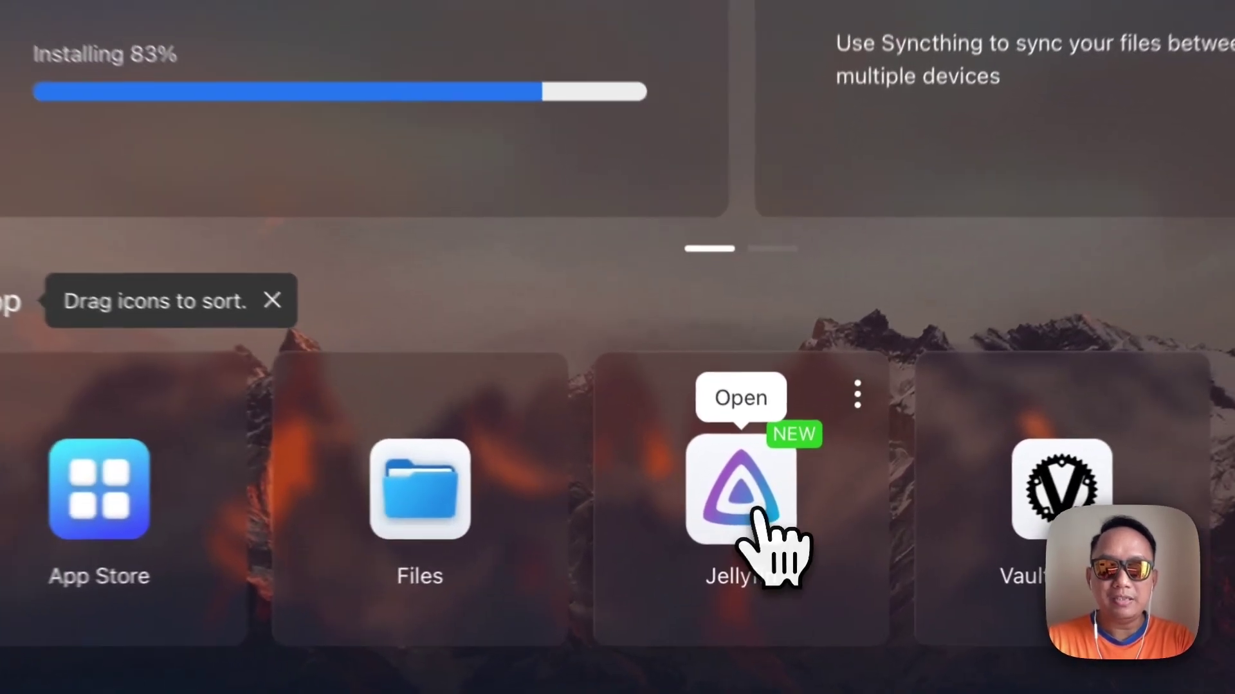
Step: Open the Jellyfin wizard at localhost:8097 from its dashboard tile, then return to the CasaOS tab
left_click(772, 517)
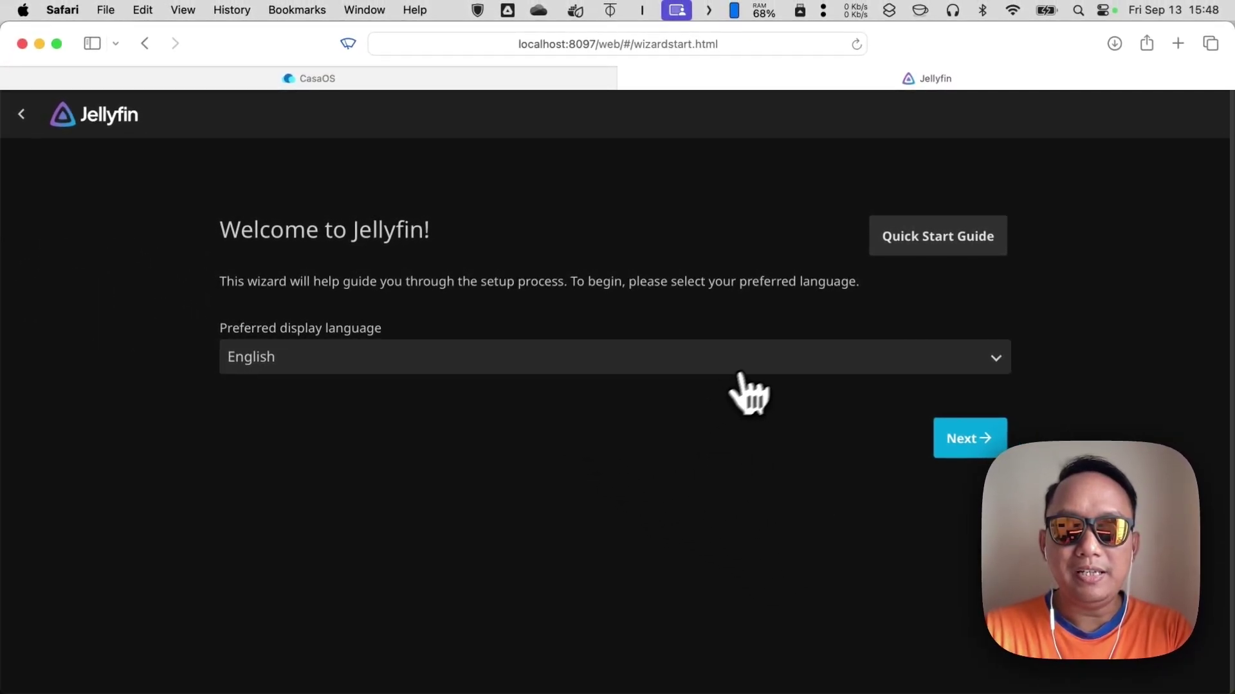
left_click(436, 80)
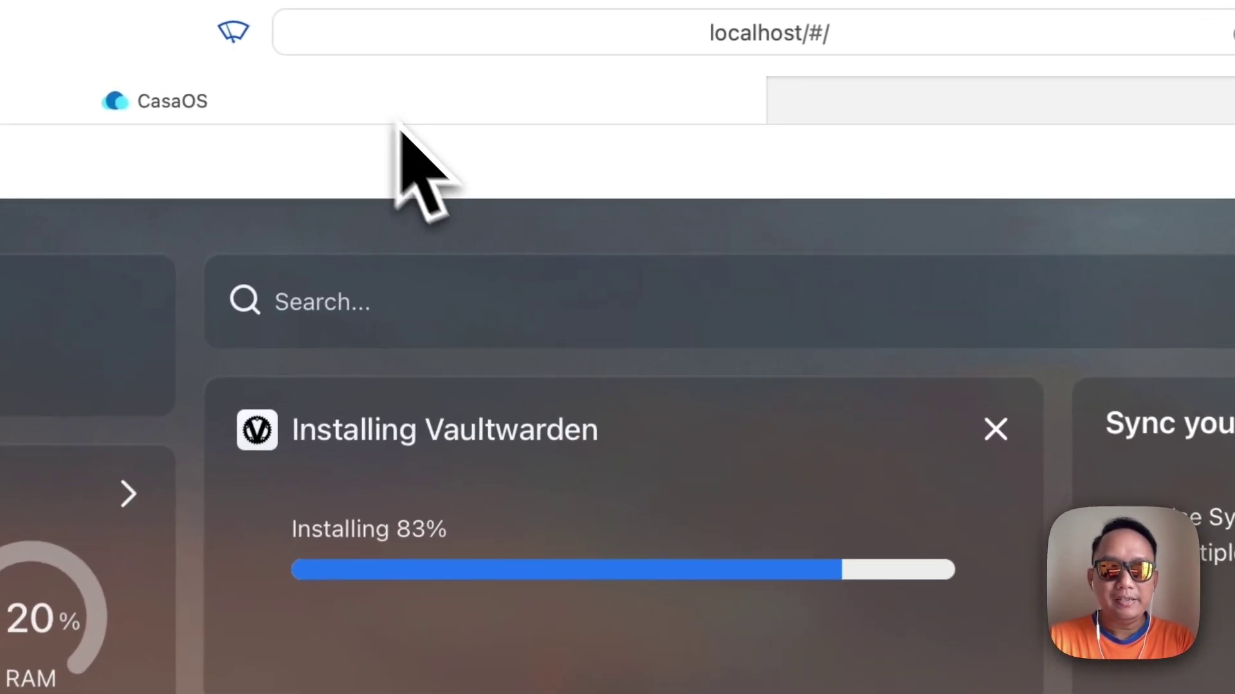